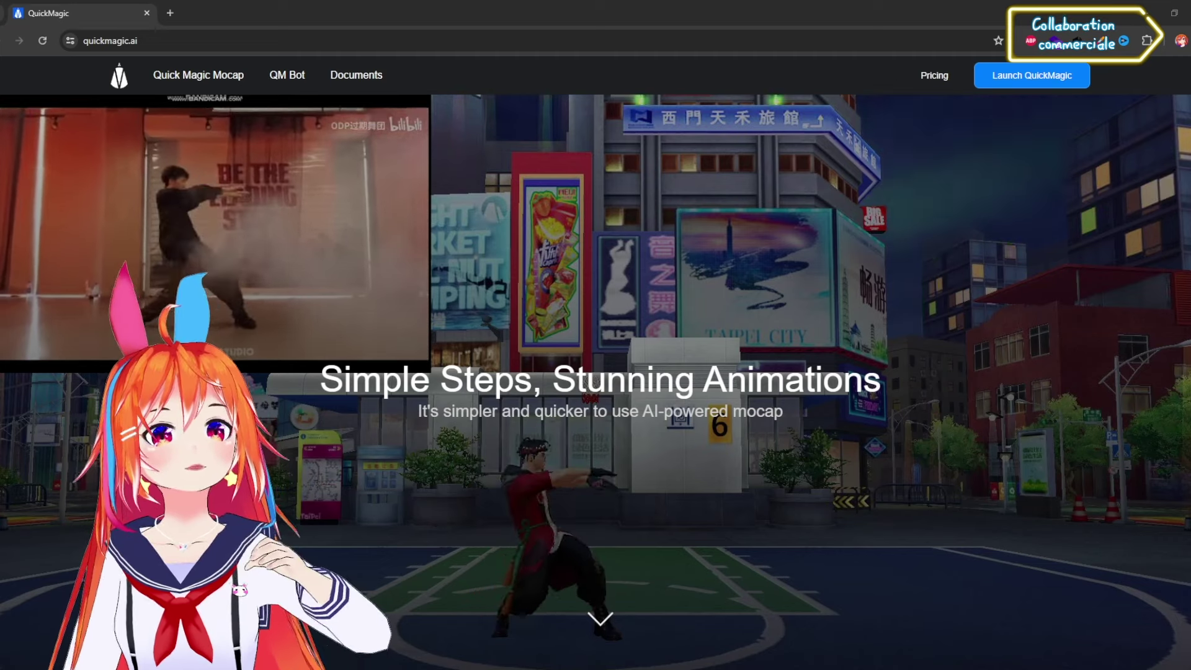
- Review the QuickMagic subscription plans, including the annual plan prices
{"action": "left_click", "coordinate": [934, 75]}
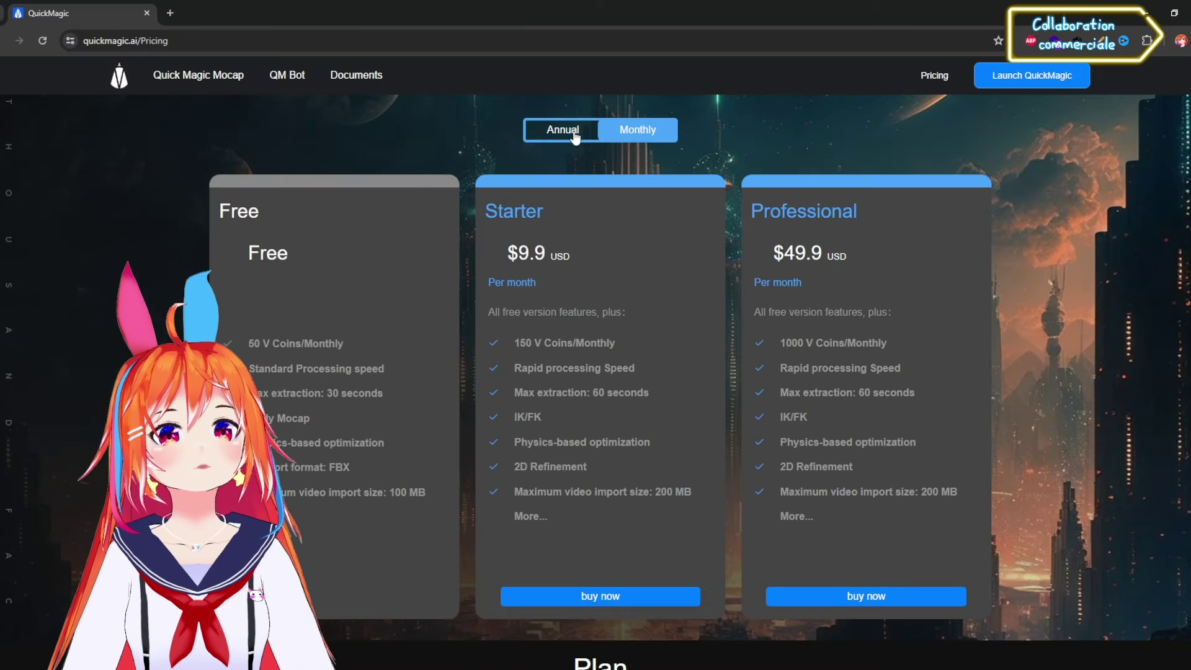
{"action": "left_click", "coordinate": [574, 130]}
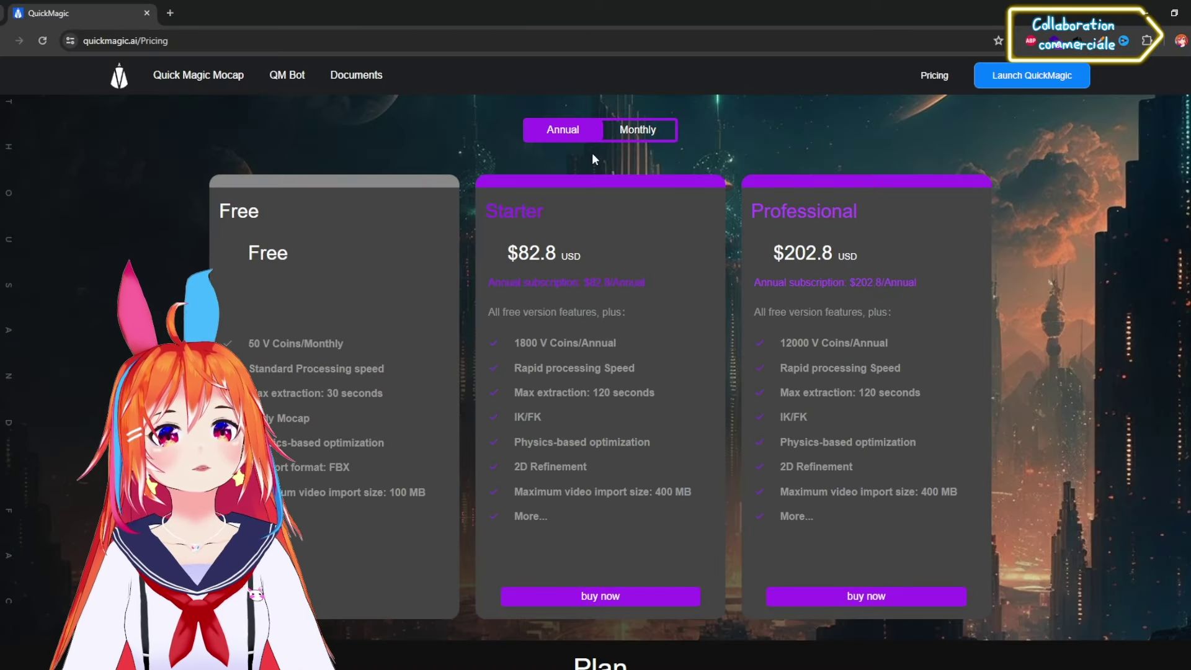
{"action": "scroll", "coordinate": [682, 217], "scroll_direction": "down", "scroll_amount": 5}
{"action": "scroll", "coordinate": [486, 223], "scroll_direction": "down", "scroll_amount": 5}
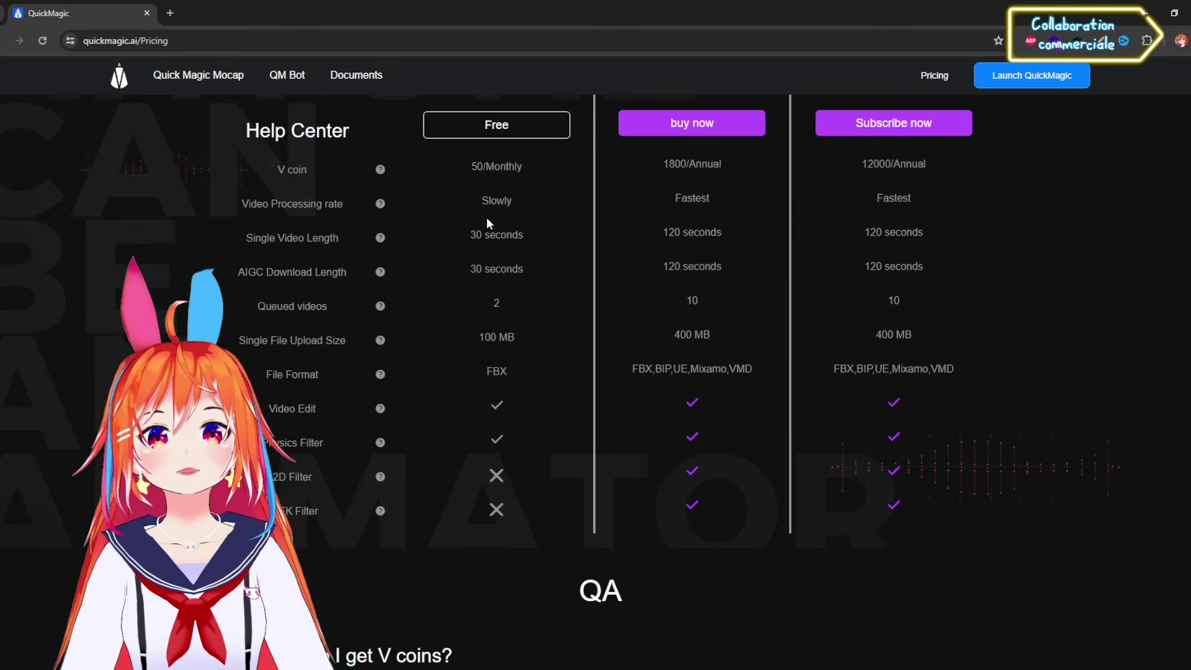
{"action": "scroll", "coordinate": [664, 437], "scroll_direction": "up", "scroll_amount": 2}
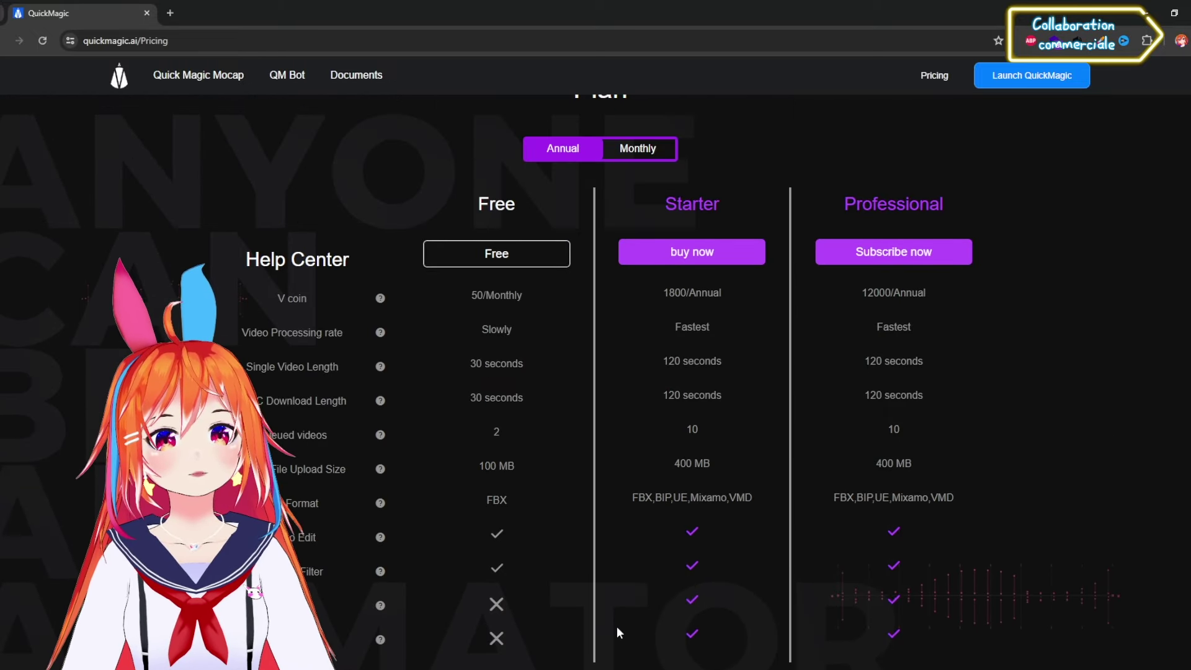
{"action": "scroll", "coordinate": [617, 626], "scroll_direction": "down", "scroll_amount": 4}
{"action": "scroll", "coordinate": [695, 499], "scroll_direction": "up", "scroll_amount": 10}
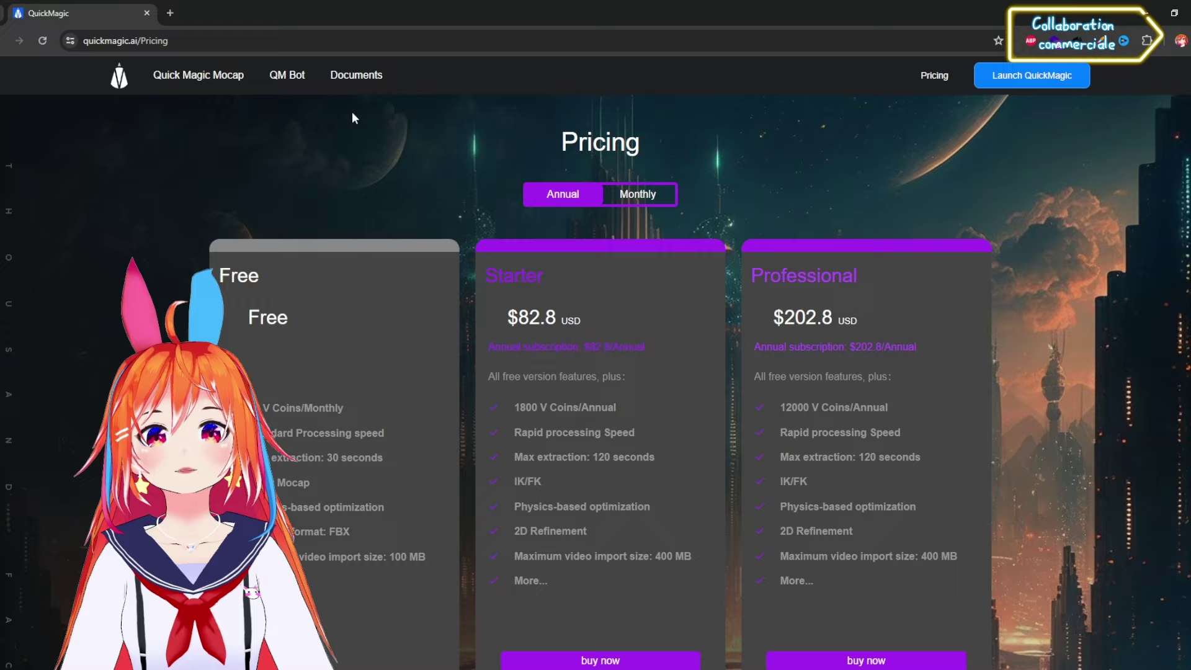
- Launch the QuickMagic dashboard and browse AIGC clips like Dance07, idle05 and attack04
{"action": "left_click", "coordinate": [214, 80]}
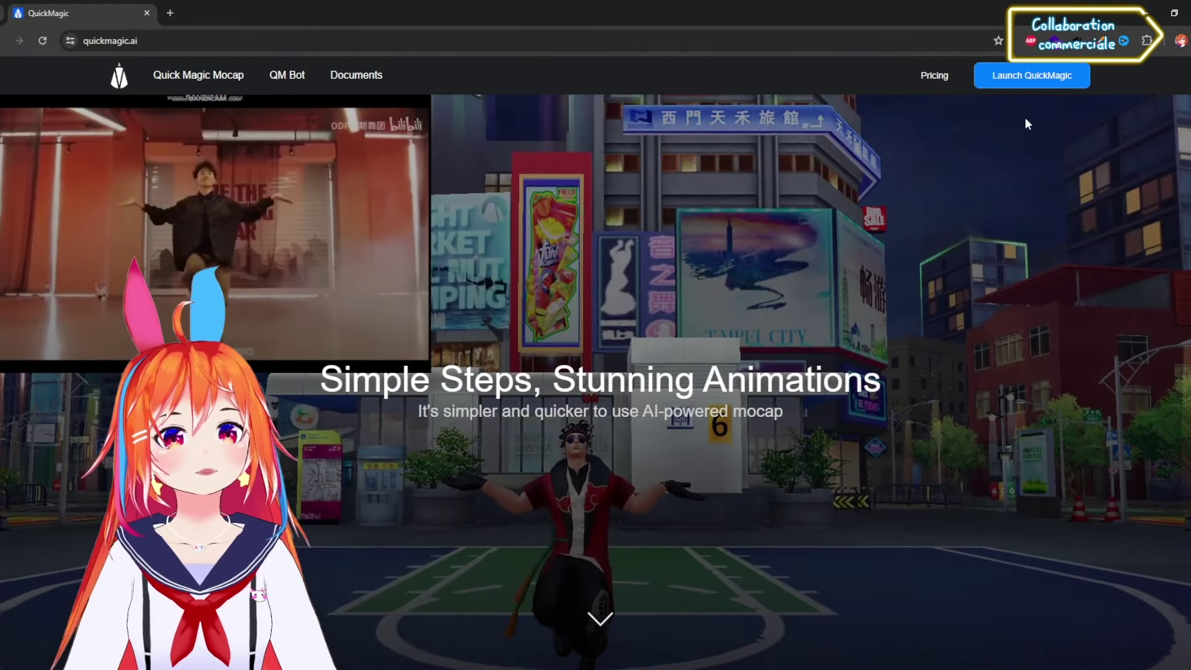
{"action": "left_click", "coordinate": [1033, 75]}
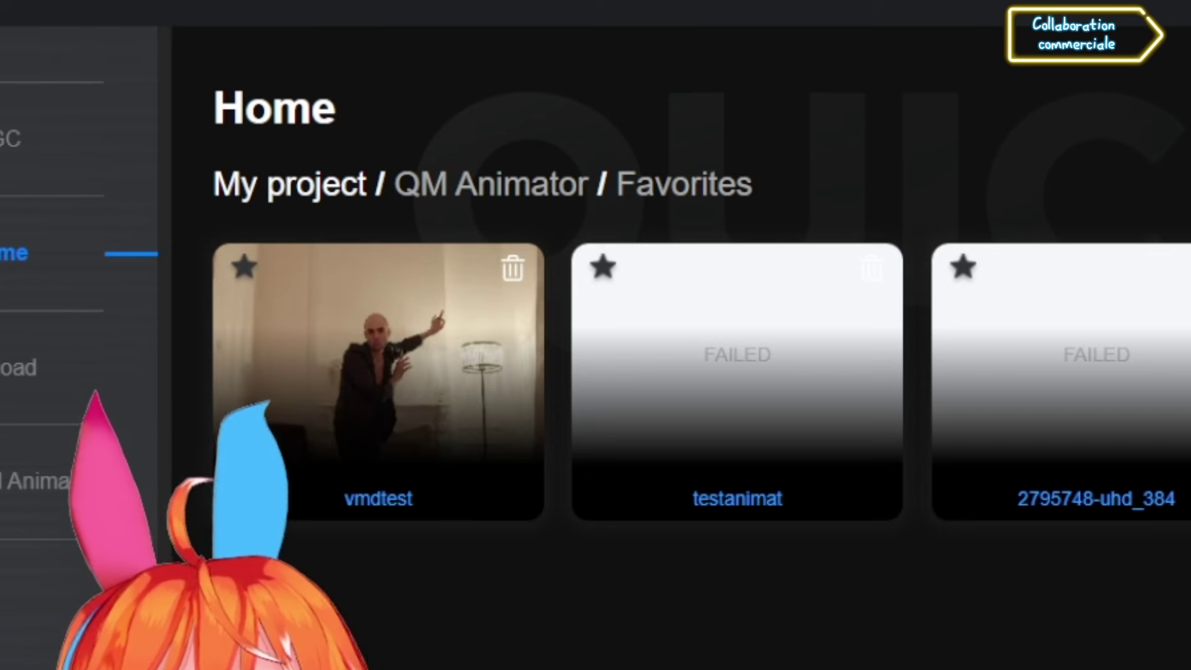
{"action": "left_click", "coordinate": [82, 147]}
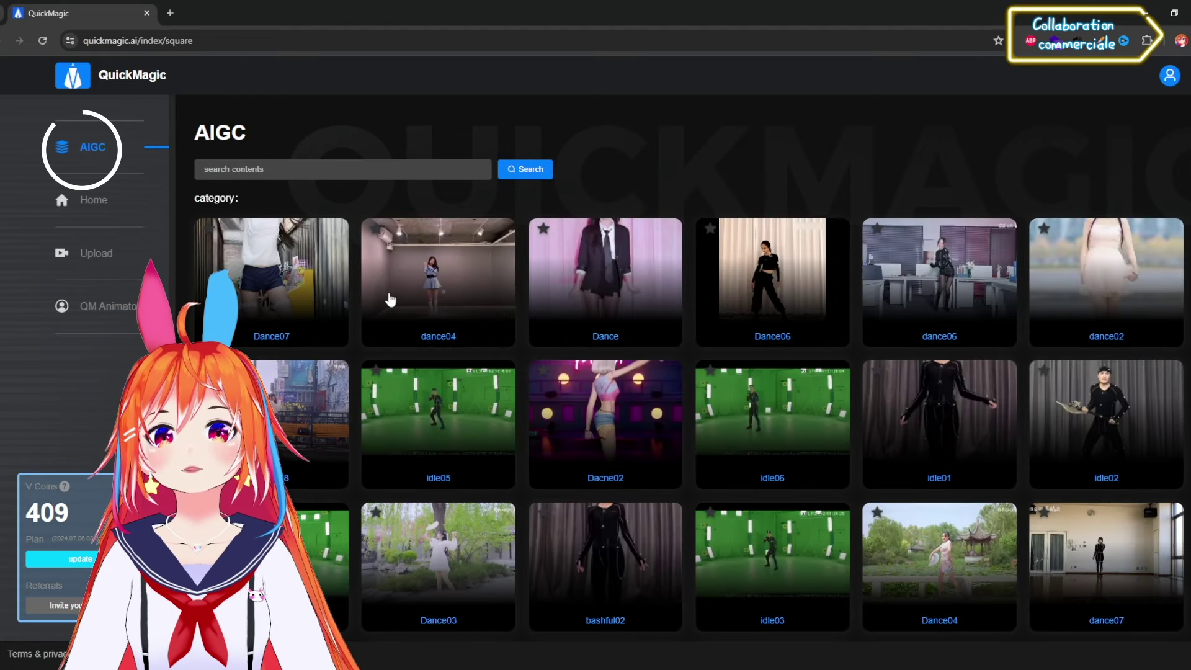
{"action": "scroll", "coordinate": [523, 351], "scroll_direction": "down", "scroll_amount": 3}
{"action": "scroll", "coordinate": [726, 428], "scroll_direction": "up", "scroll_amount": 2}
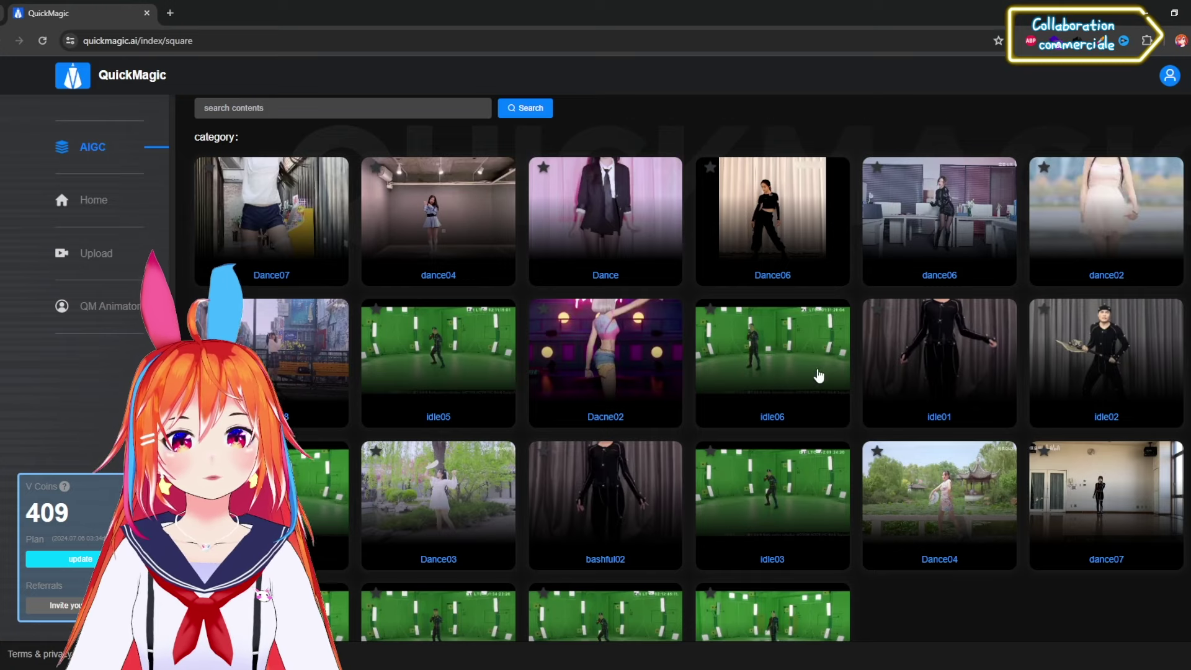
{"action": "scroll", "coordinate": [818, 375], "scroll_direction": "down", "scroll_amount": 1}
{"action": "scroll", "coordinate": [693, 437], "scroll_direction": "down", "scroll_amount": 1}
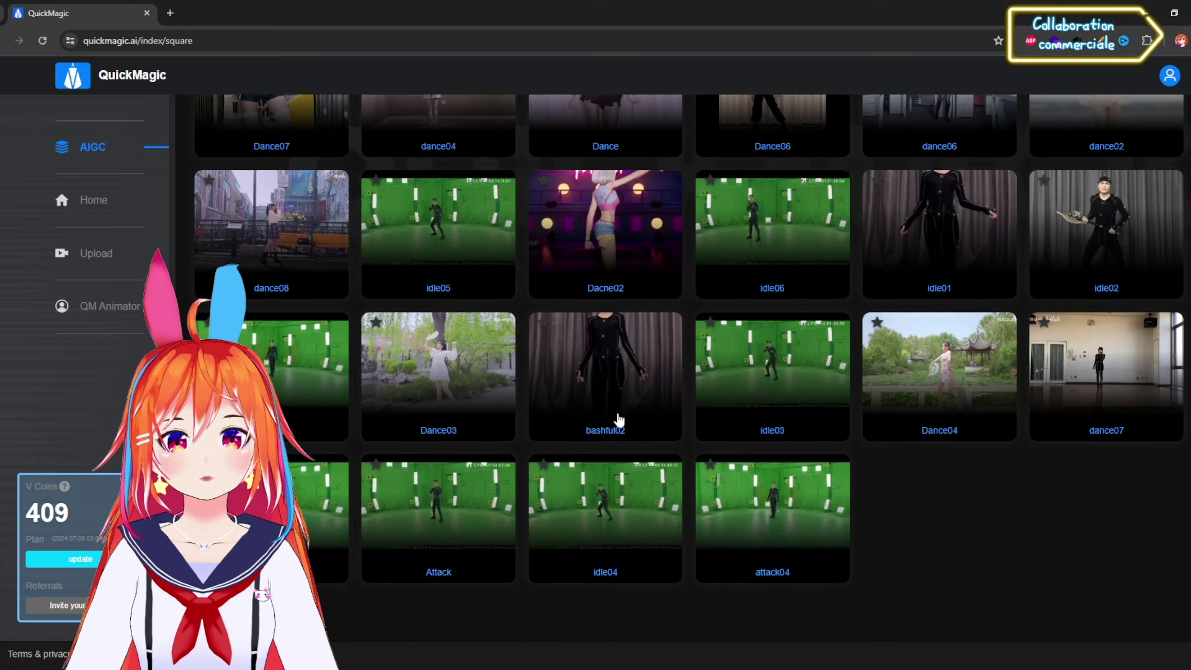
- Export bashful02 as Default, Mixamo and VMD, paying 6 V Coins
{"action": "left_click", "coordinate": [621, 365]}
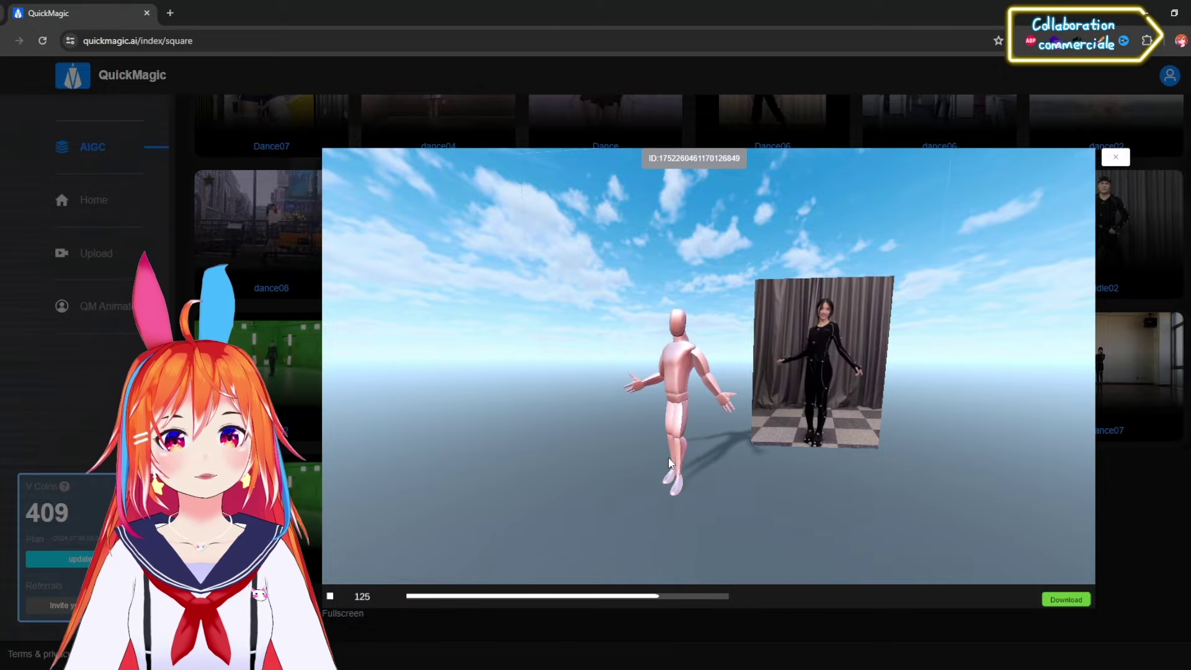
{"action": "left_click", "coordinate": [1066, 599]}
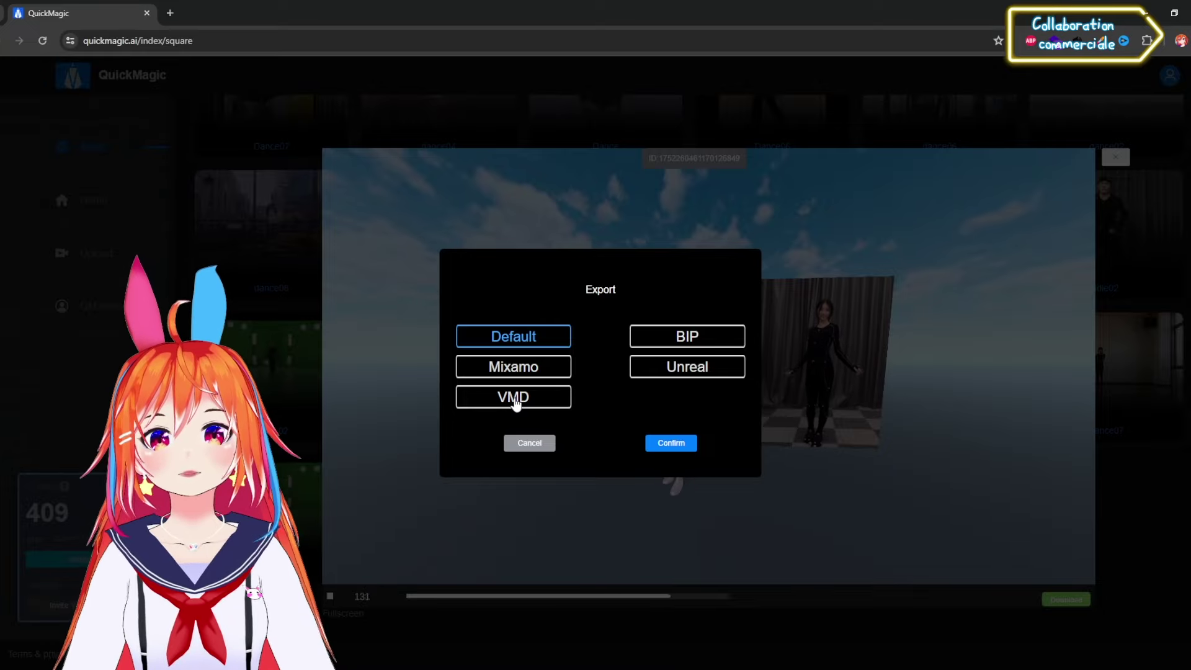
{"action": "left_click", "coordinate": [524, 403]}
{"action": "left_click", "coordinate": [543, 372]}
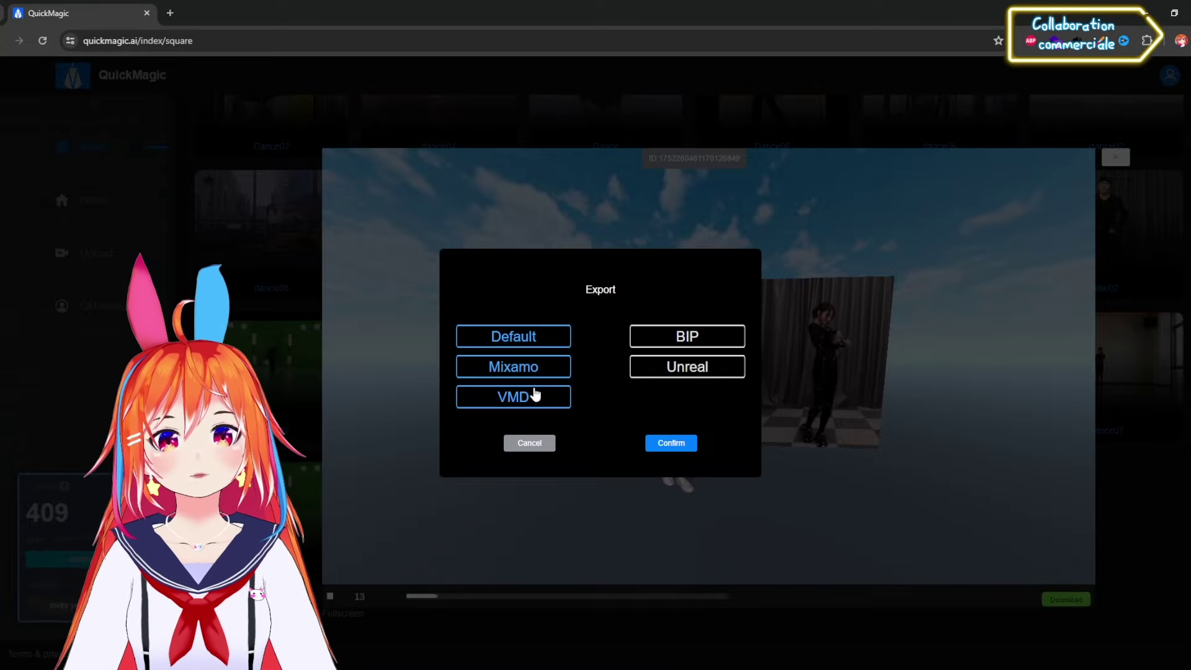
{"action": "left_click", "coordinate": [662, 456]}
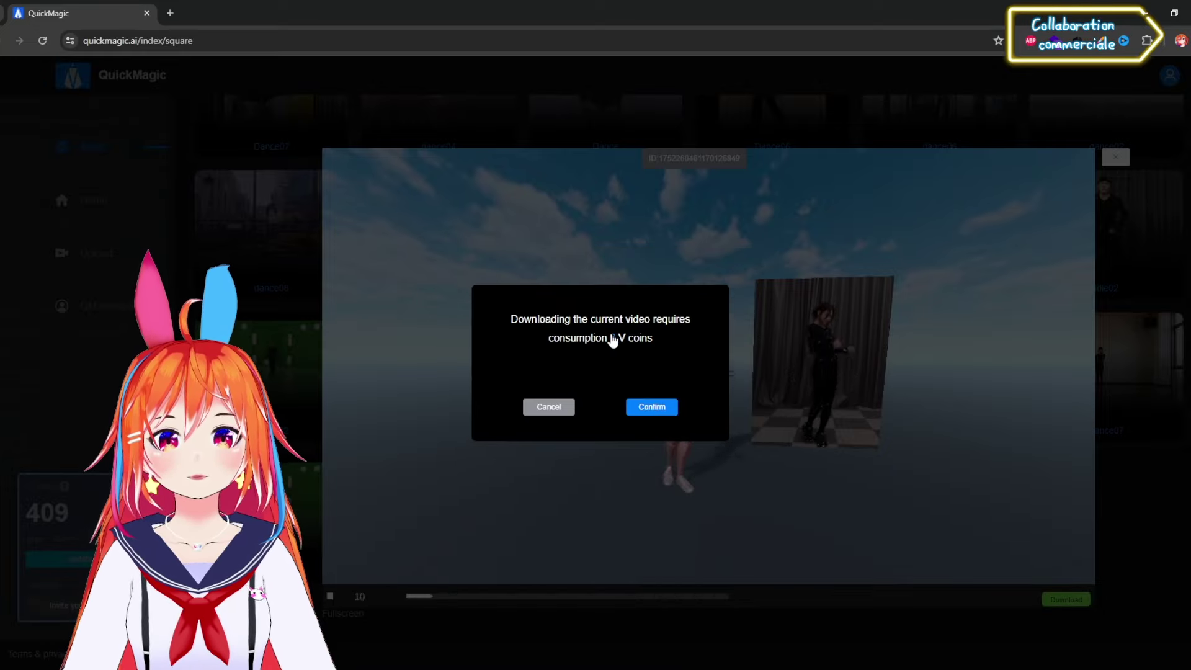
{"action": "left_click", "coordinate": [659, 406]}
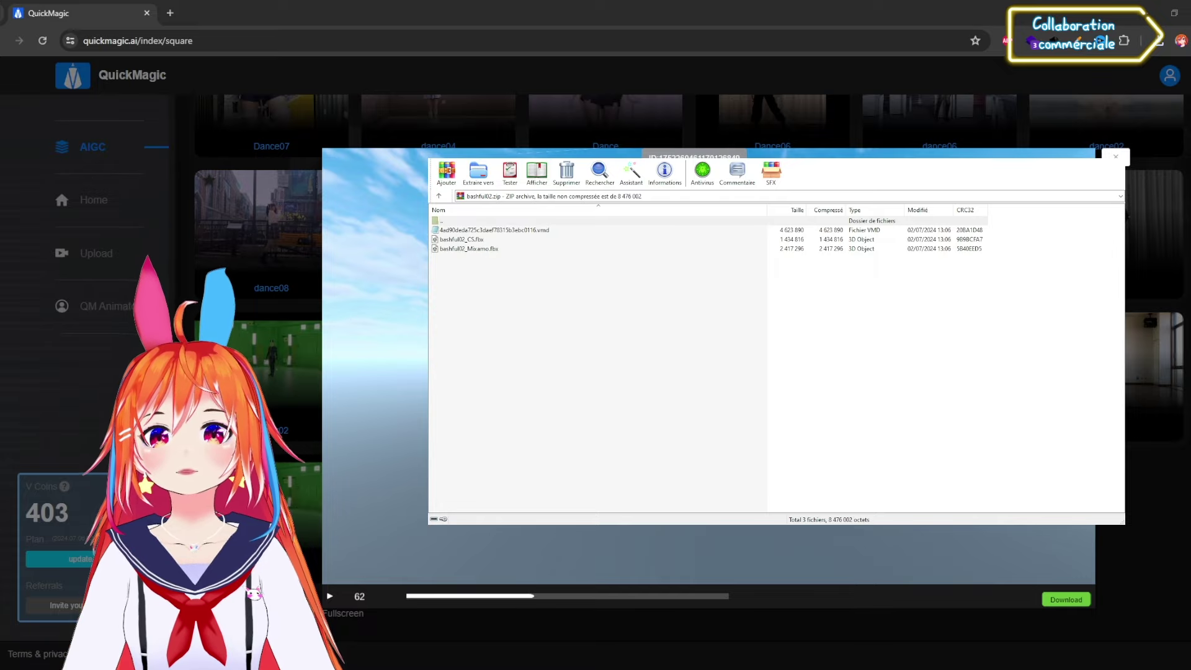
- Check the archive's bashful02_CS.fbx, bashful02_Mixamo.fbx and VMD motion files
{"action": "left_click", "coordinate": [461, 239]}
{"action": "left_click", "coordinate": [482, 249]}
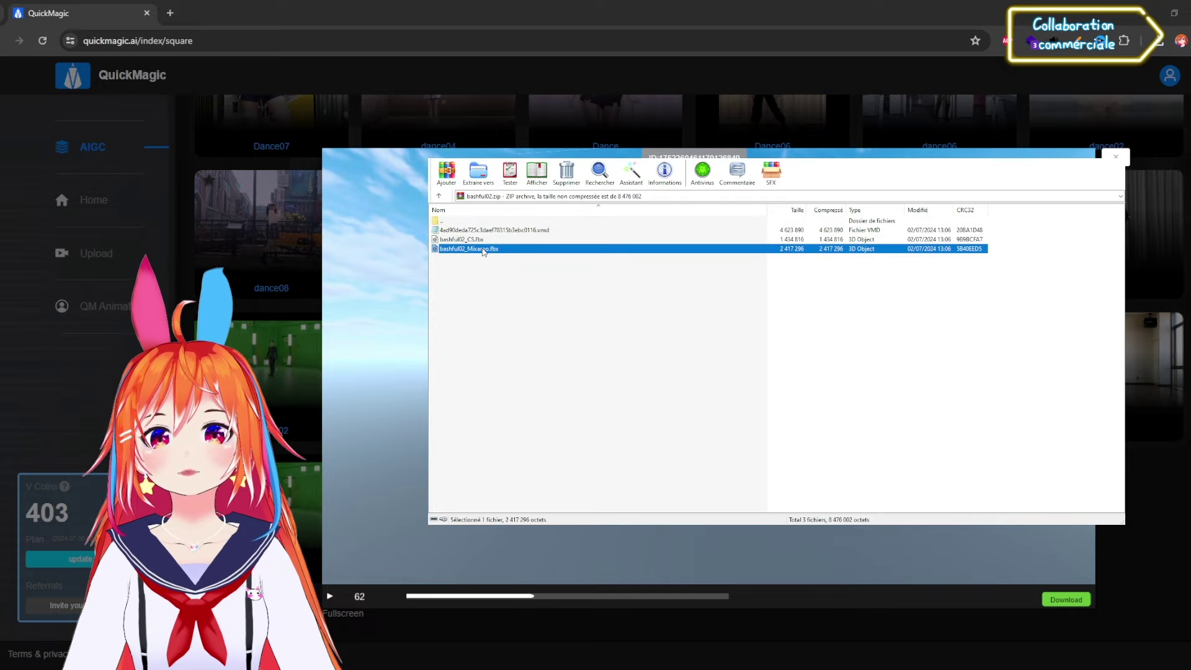
{"action": "left_click", "coordinate": [513, 230]}
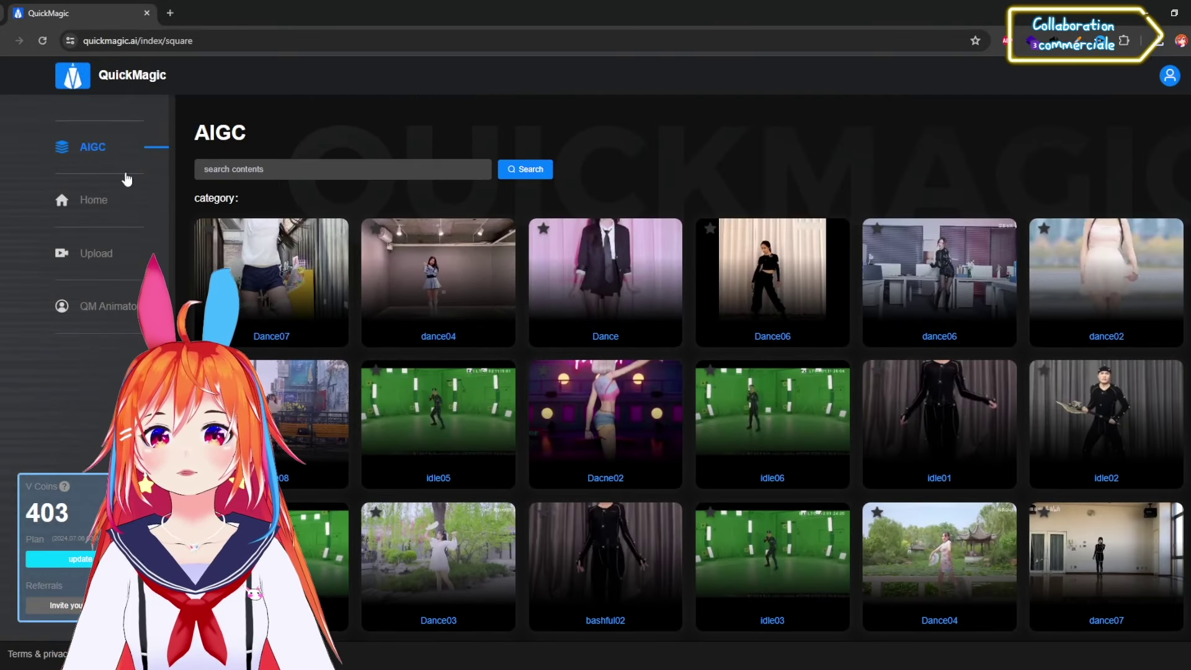
- Open My project and orbit the 2795748-uhd_384 animation preview around the character
{"action": "left_click", "coordinate": [104, 199]}
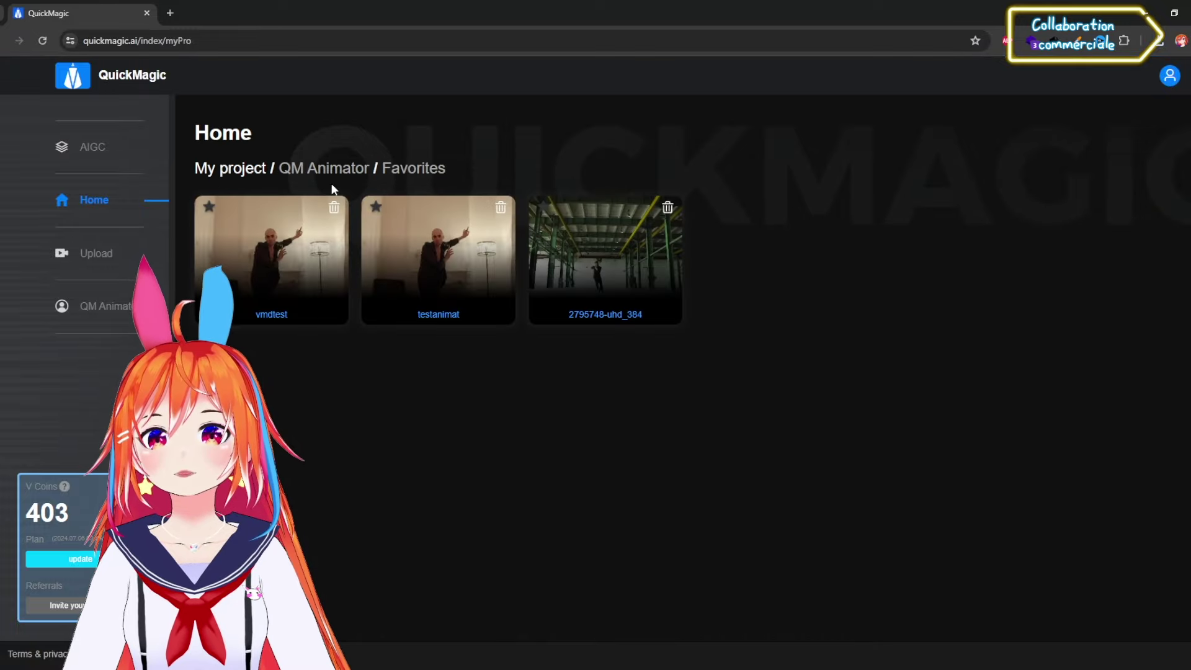
{"action": "left_click", "coordinate": [621, 291]}
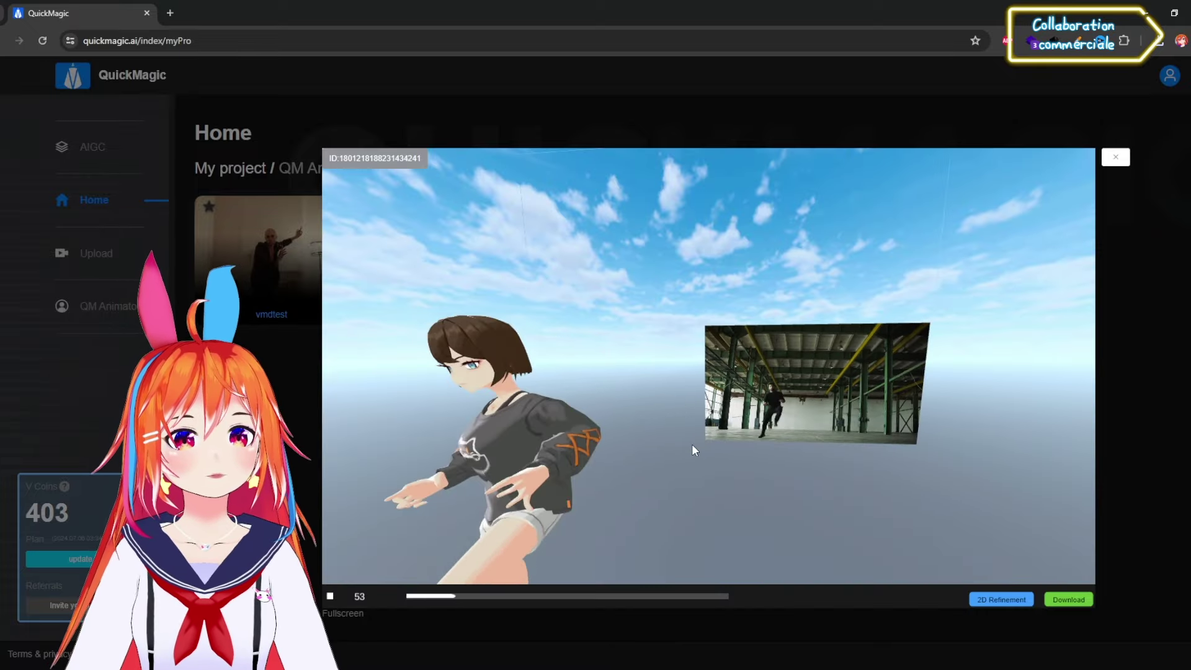
{"action": "mouse_move", "coordinate": [691, 444]}
{"action": "left_mouse_down"}
{"action": "mouse_move", "coordinate": [684, 463]}
{"action": "mouse_move", "coordinate": [679, 377]}
{"action": "left_mouse_up"}
{"action": "mouse_move", "coordinate": [768, 402]}
{"action": "left_mouse_down"}
{"action": "mouse_move", "coordinate": [683, 371]}
{"action": "mouse_move", "coordinate": [633, 380]}
{"action": "mouse_move", "coordinate": [696, 365]}
{"action": "mouse_move", "coordinate": [686, 386]}
{"action": "mouse_move", "coordinate": [641, 368]}
{"action": "mouse_move", "coordinate": [622, 340]}
{"action": "mouse_move", "coordinate": [641, 428]}
{"action": "mouse_move", "coordinate": [752, 404]}
{"action": "mouse_move", "coordinate": [722, 420]}
{"action": "mouse_move", "coordinate": [742, 405]}
{"action": "left_mouse_up"}
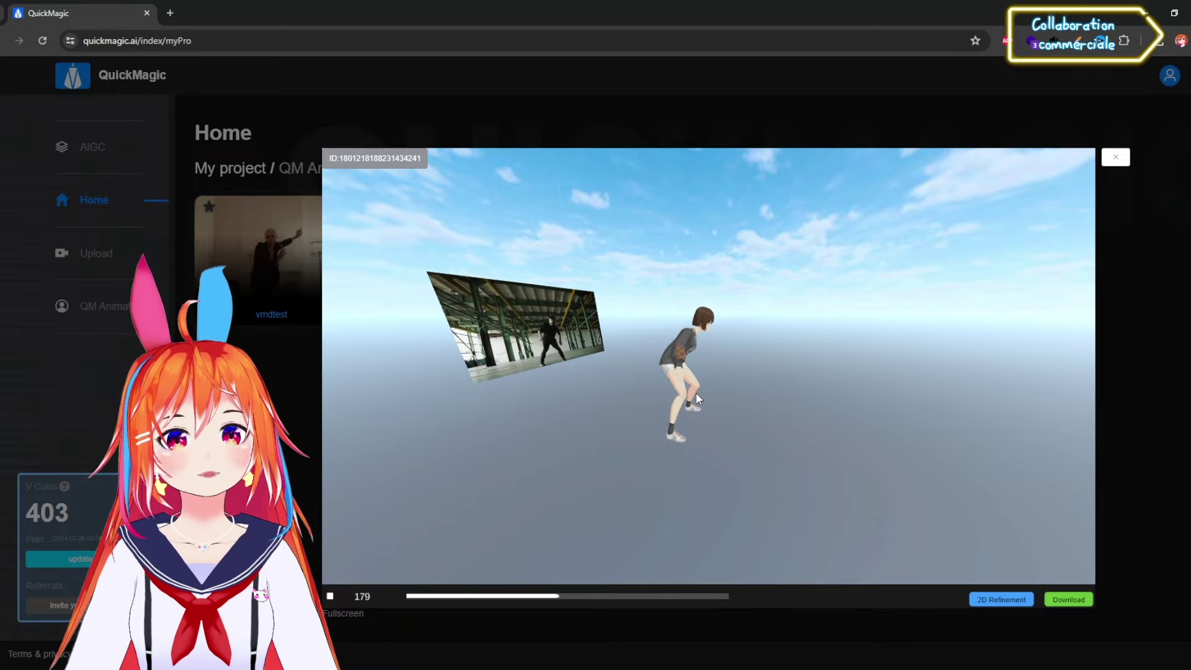
- Switch the preview to vmdtest, then close it
{"action": "left_click", "coordinate": [297, 260]}
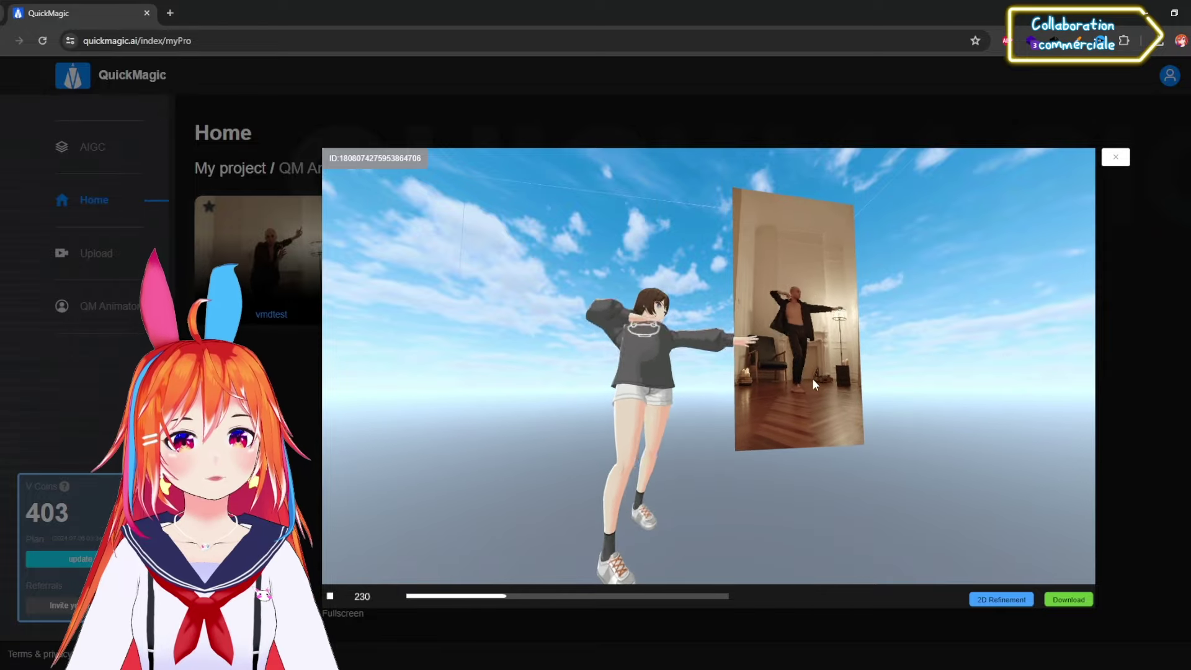
{"action": "scroll", "coordinate": [914, 398], "scroll_direction": "up", "scroll_amount": 2}
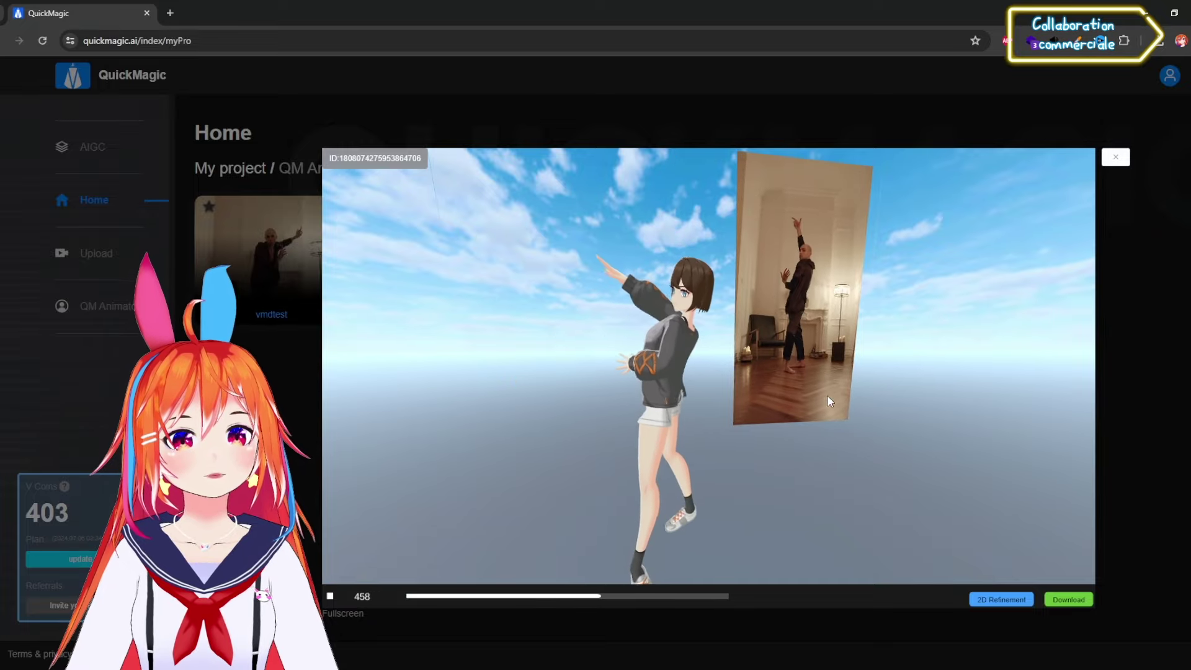
{"action": "left_click", "coordinate": [1128, 162]}
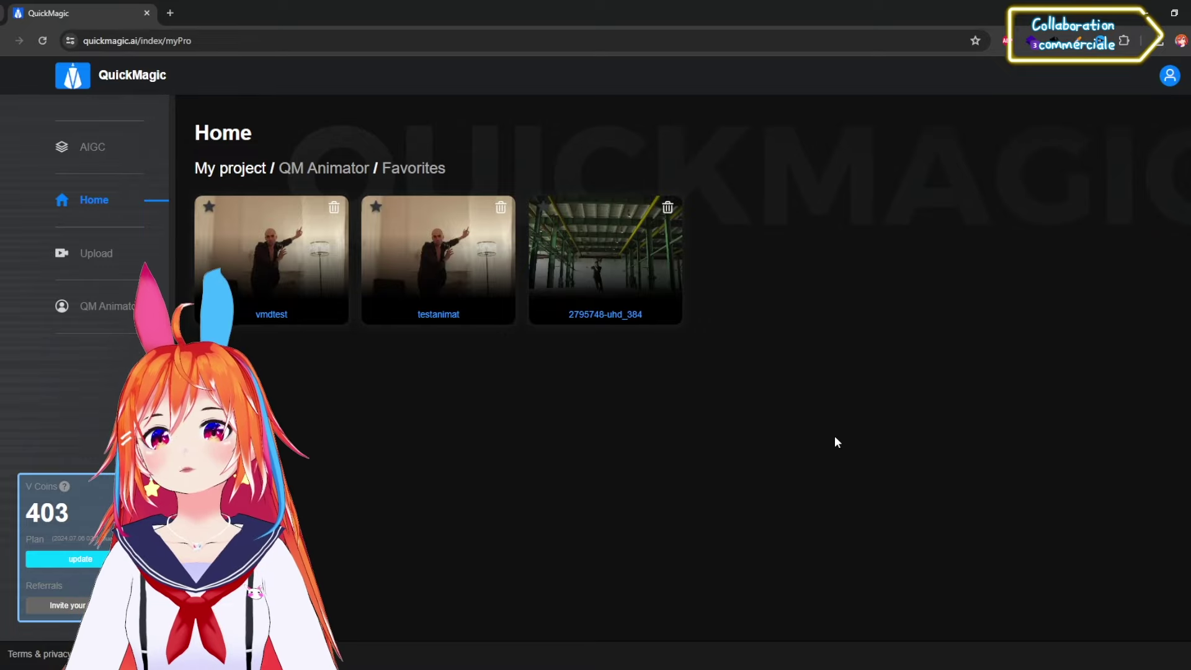
- Open the Upload page and try the Multi-Person capture mode
{"action": "left_click", "coordinate": [90, 253]}
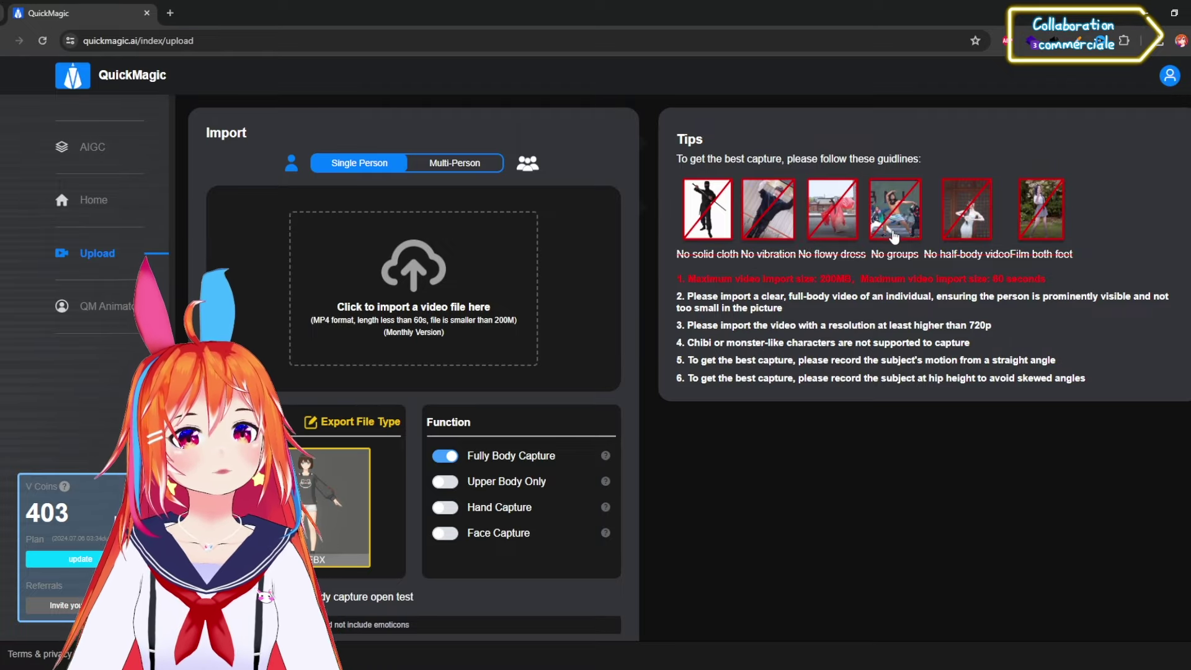
{"action": "left_click", "coordinate": [443, 170]}
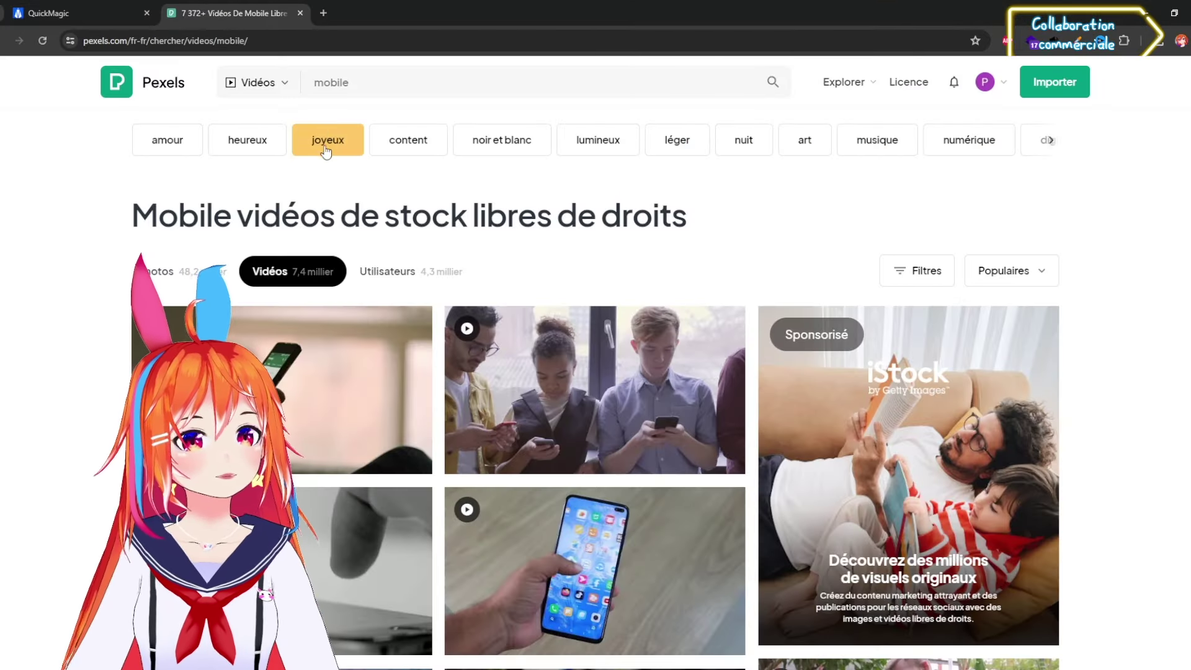
- Search Pexels videos for 'dance' and open the street-art dance clip
{"action": "left_click", "coordinate": [285, 85]}
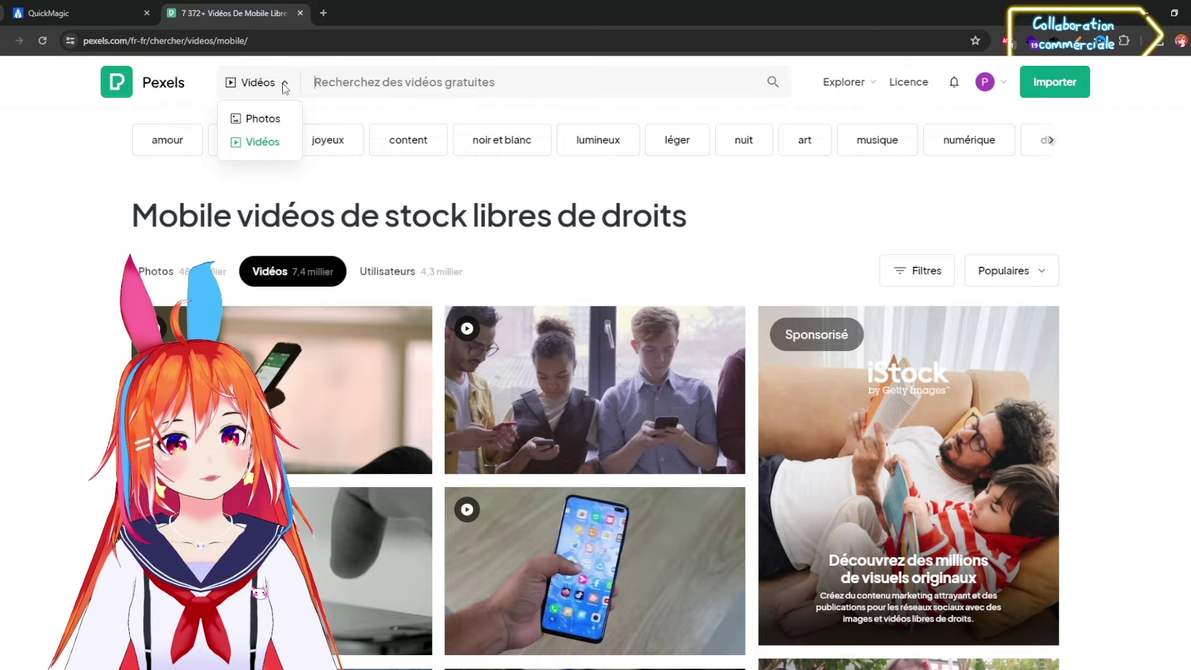
{"action": "left_click", "coordinate": [354, 85]}
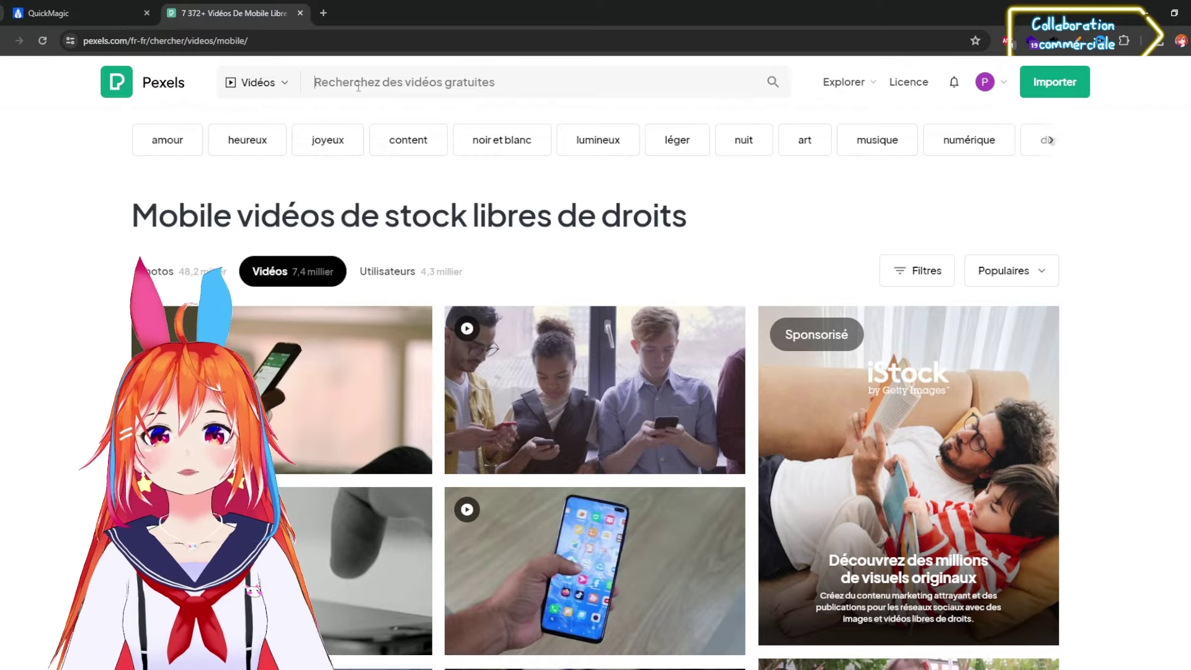
{"action": "type", "text": "dance"}
{"action": "key", "text": "Return"}
{"action": "scroll", "coordinate": [653, 337], "scroll_direction": "down", "scroll_amount": 5}
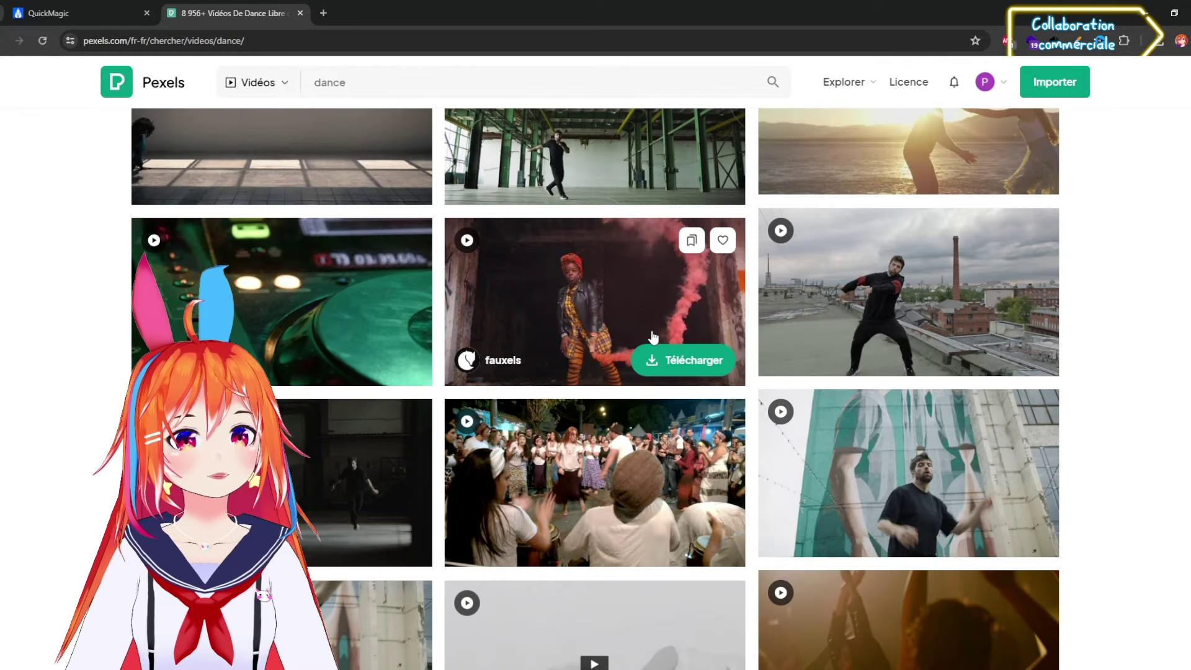
{"action": "scroll", "coordinate": [653, 337], "scroll_direction": "down", "scroll_amount": 2}
{"action": "scroll", "coordinate": [653, 337], "scroll_direction": "down", "scroll_amount": 3}
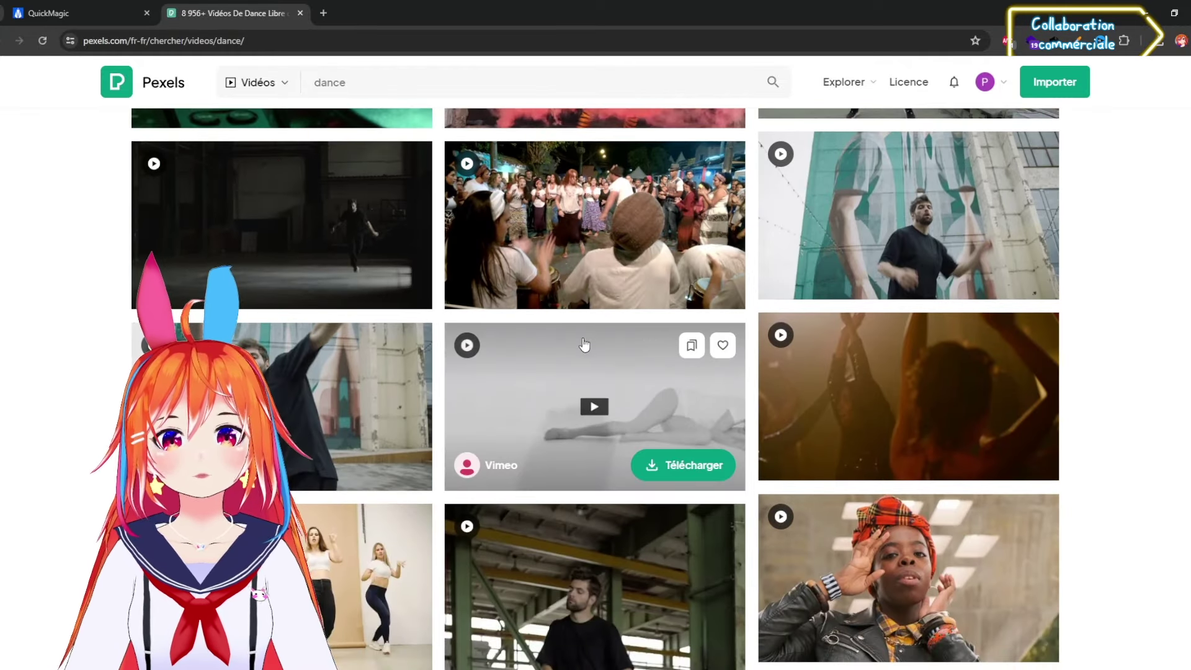
{"action": "left_click", "coordinate": [653, 348]}
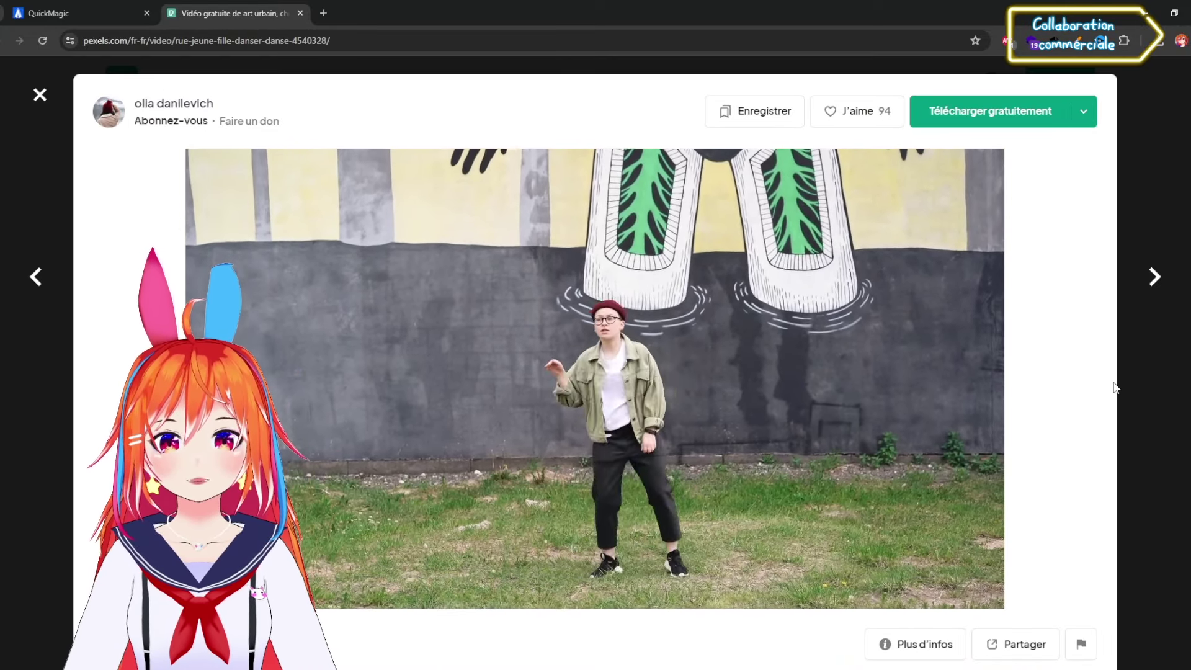
- Download the clip for free, dismiss the thank-you popup, and return to QuickMagic
{"action": "left_click", "coordinate": [1009, 122]}
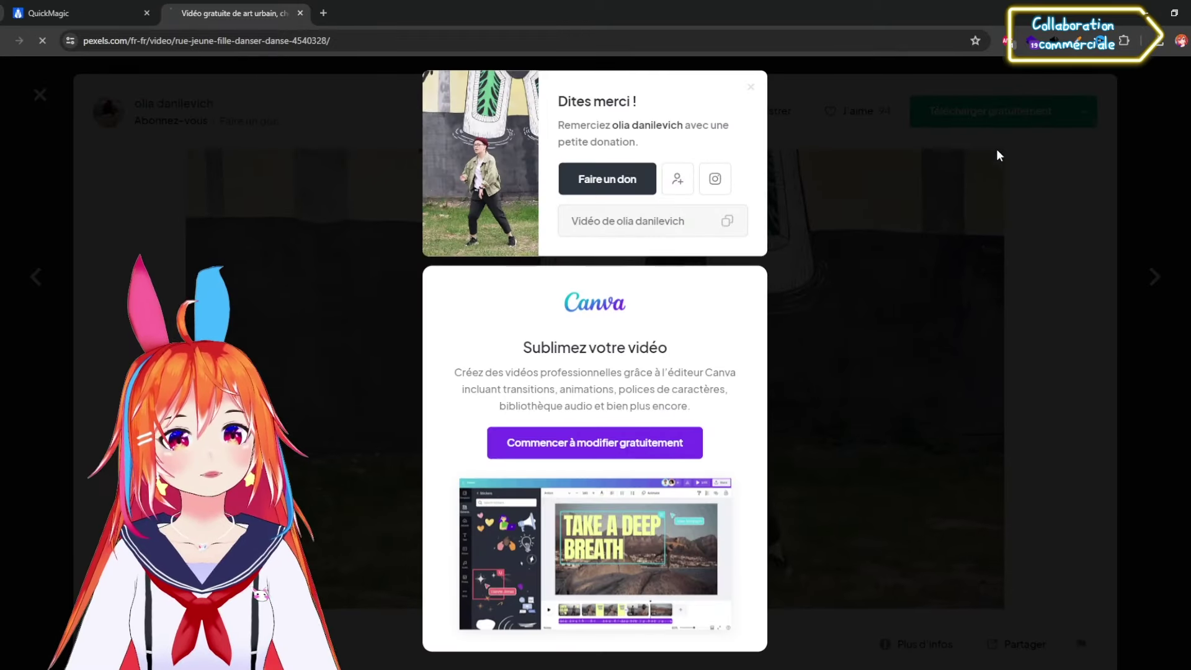
{"action": "left_click", "coordinate": [928, 390]}
{"action": "left_click", "coordinate": [81, 20]}
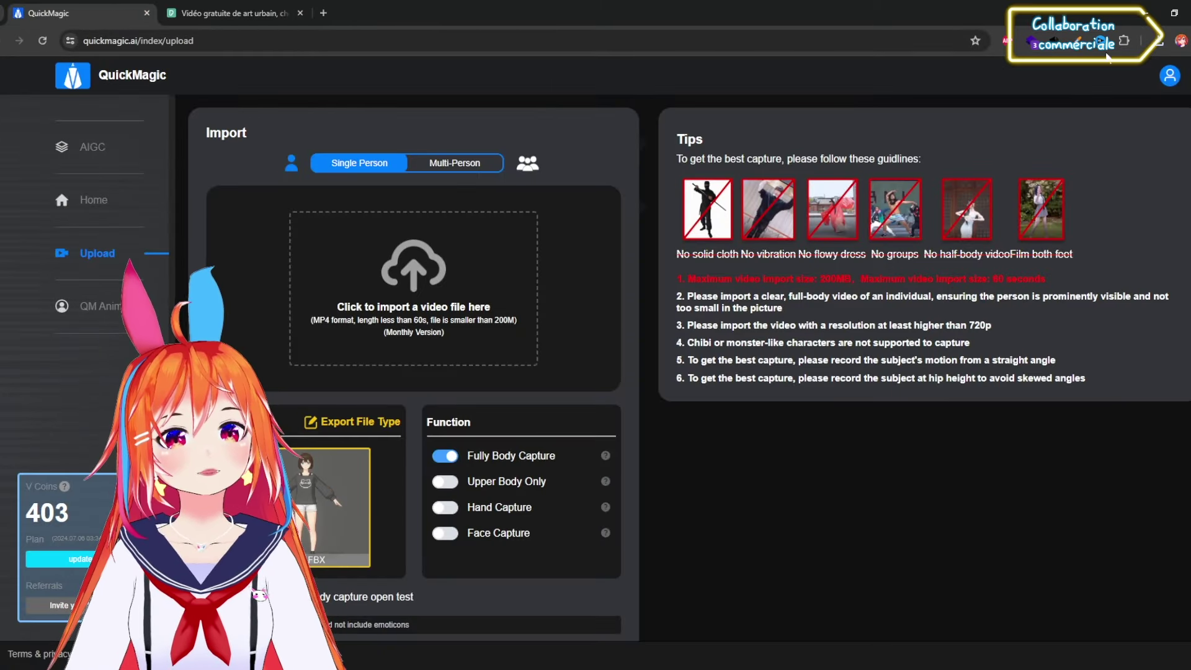
- Import the street dance video and name the project petittest
{"action": "left_click", "coordinate": [428, 282]}
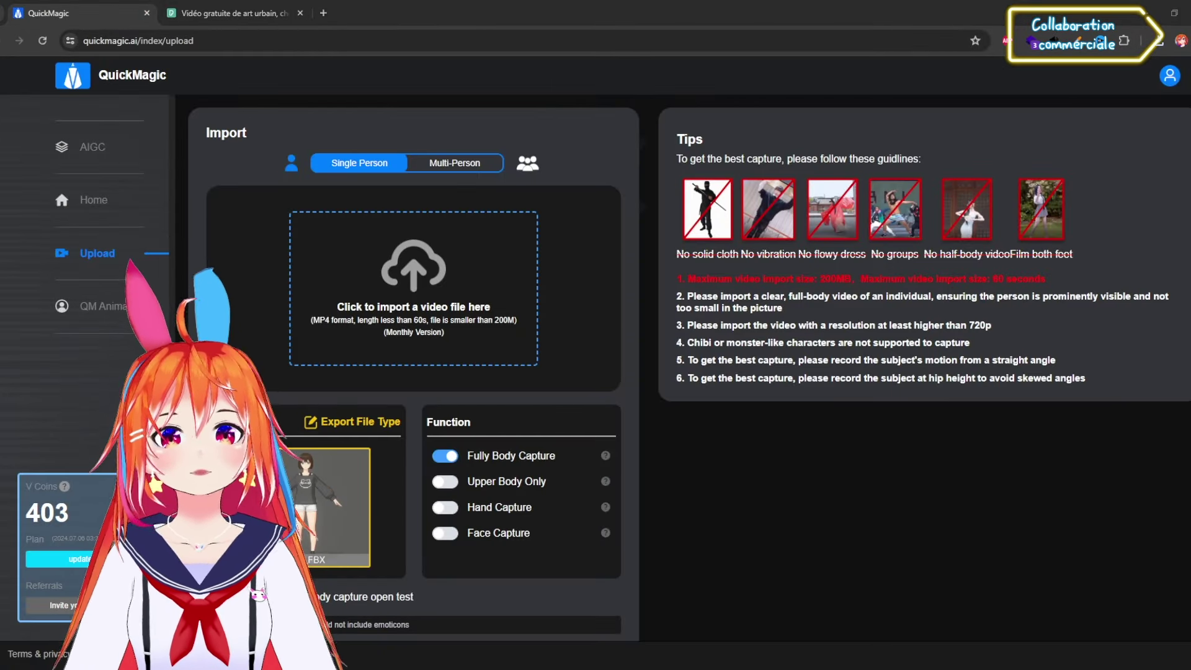
{"action": "scroll", "coordinate": [495, 422], "scroll_direction": "down", "scroll_amount": 1}
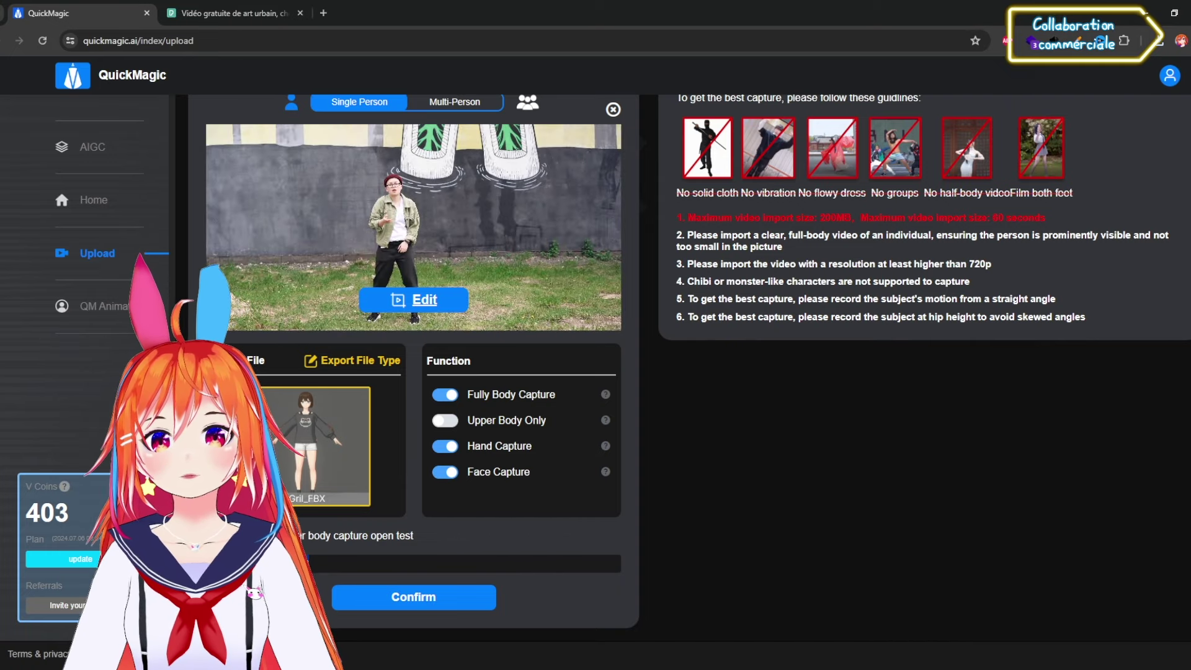
{"action": "left_click", "coordinate": [271, 564]}
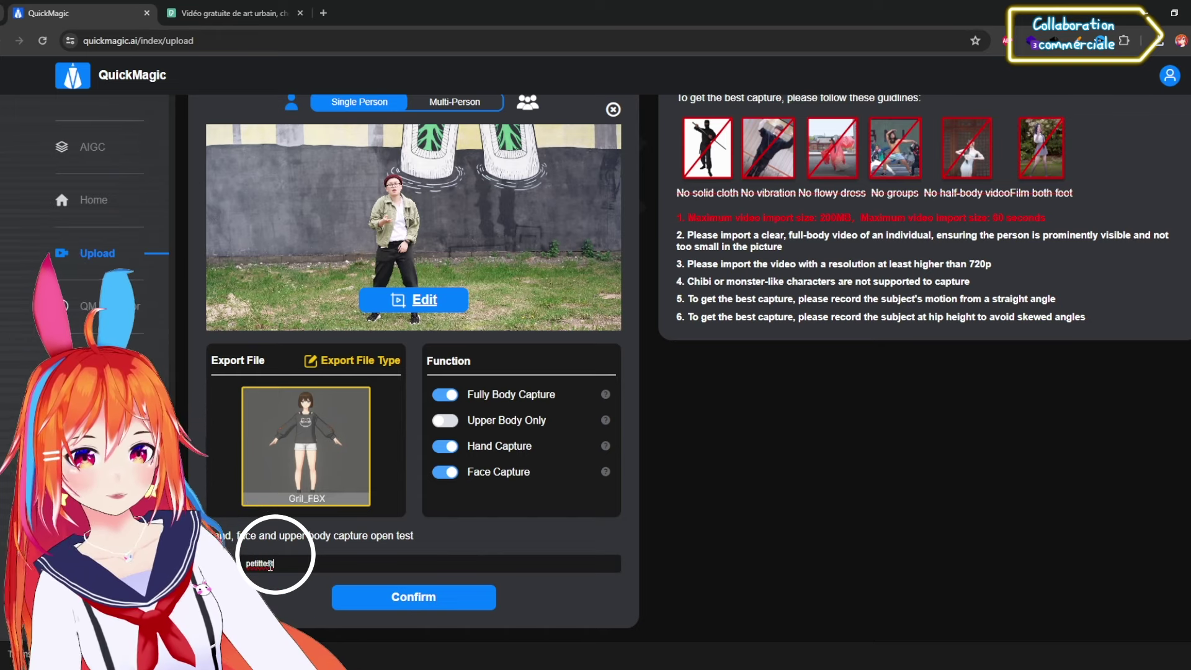
{"action": "scroll", "coordinate": [477, 468], "scroll_direction": "up", "scroll_amount": 1}
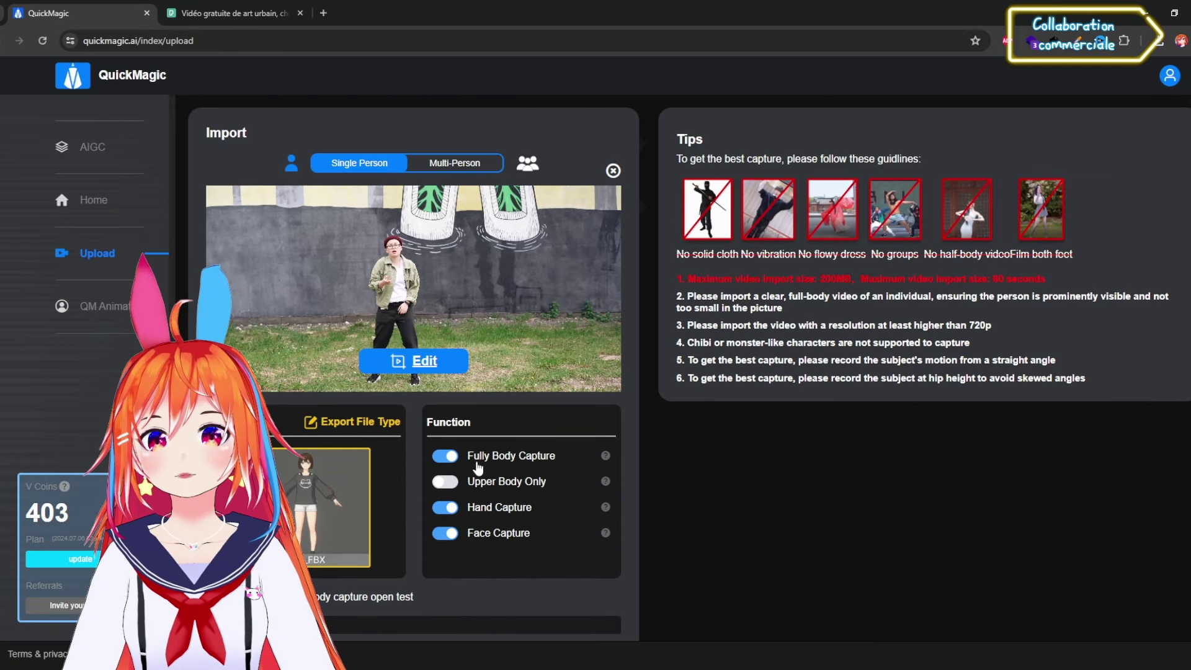
- Choose the Girl_FBX export model, enable hand and face capture, and submit
{"action": "left_click", "coordinate": [371, 422]}
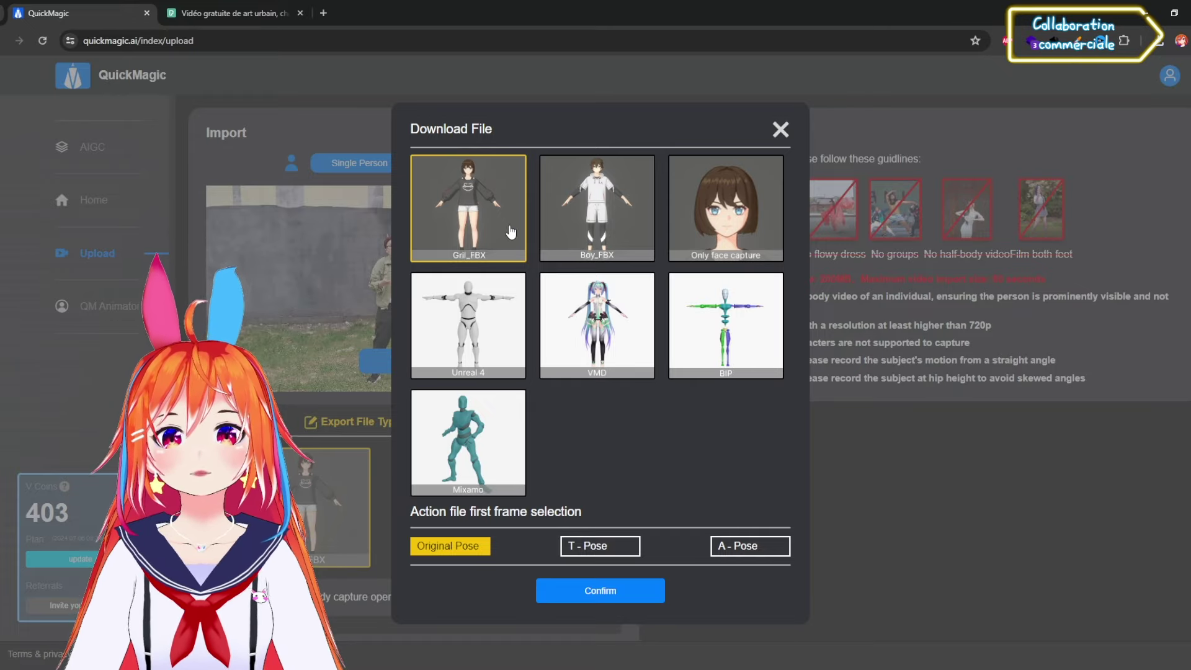
{"action": "left_click", "coordinate": [642, 586]}
{"action": "left_click", "coordinate": [444, 508]}
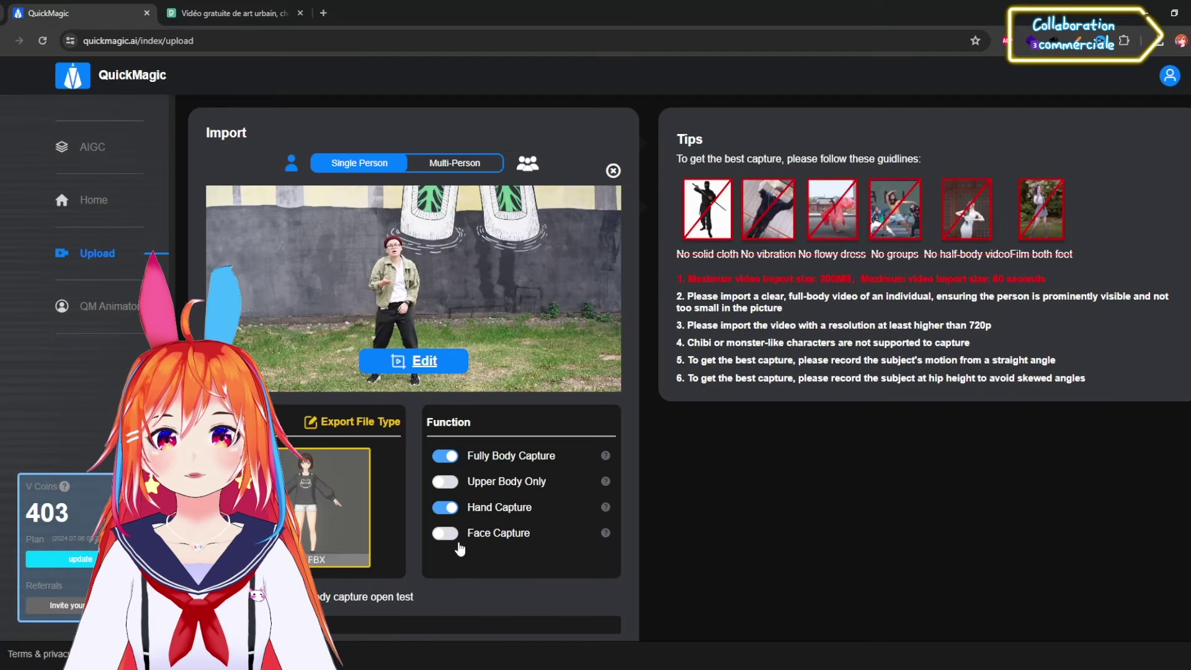
{"action": "left_click", "coordinate": [445, 533]}
{"action": "scroll", "coordinate": [453, 539], "scroll_direction": "down", "scroll_amount": 1}
{"action": "left_click", "coordinate": [445, 600]}
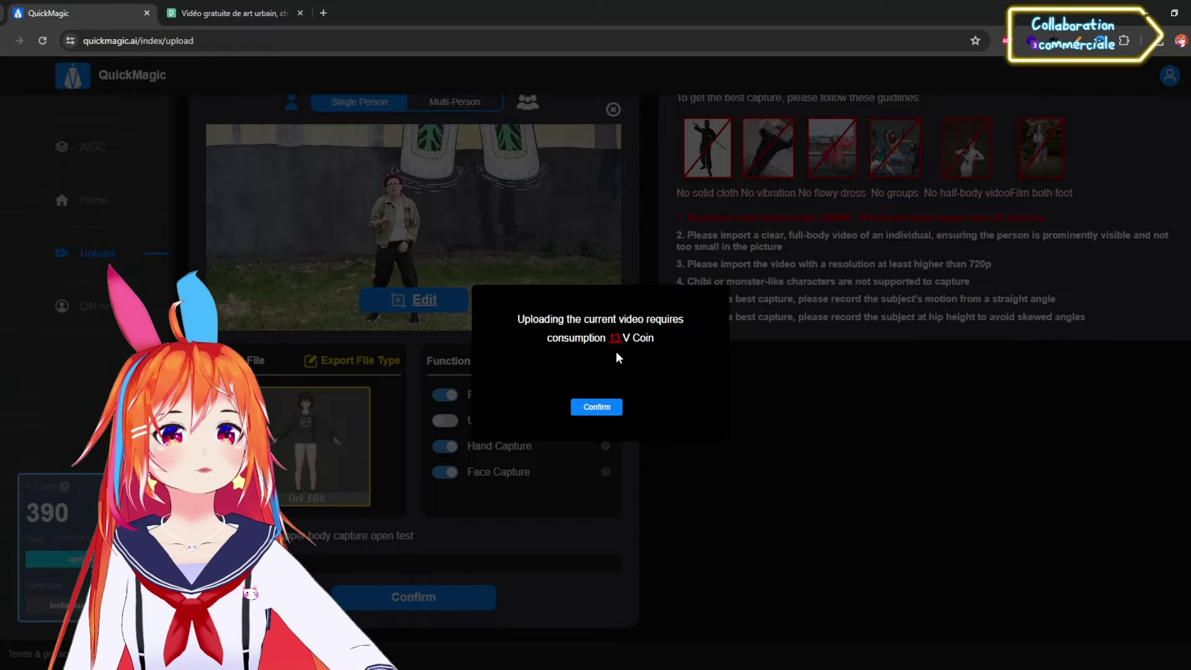
- Accept the V Coin charge for petittest, then download the vmdtest animation
{"action": "left_click", "coordinate": [607, 409]}
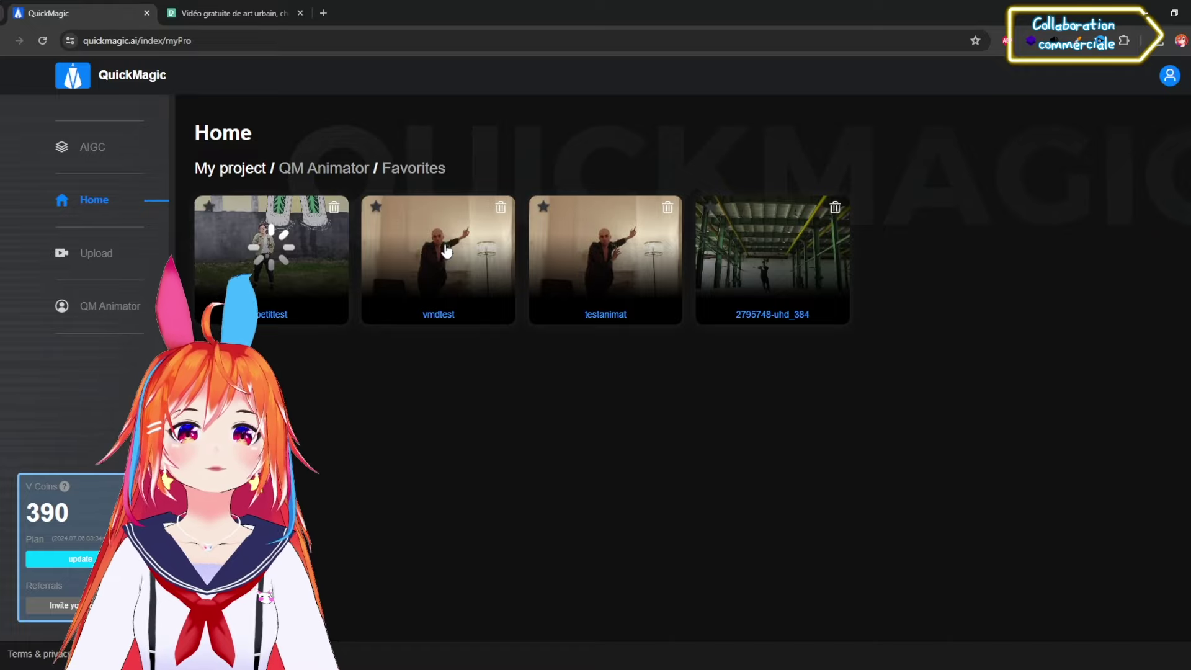
{"action": "left_click", "coordinate": [469, 270]}
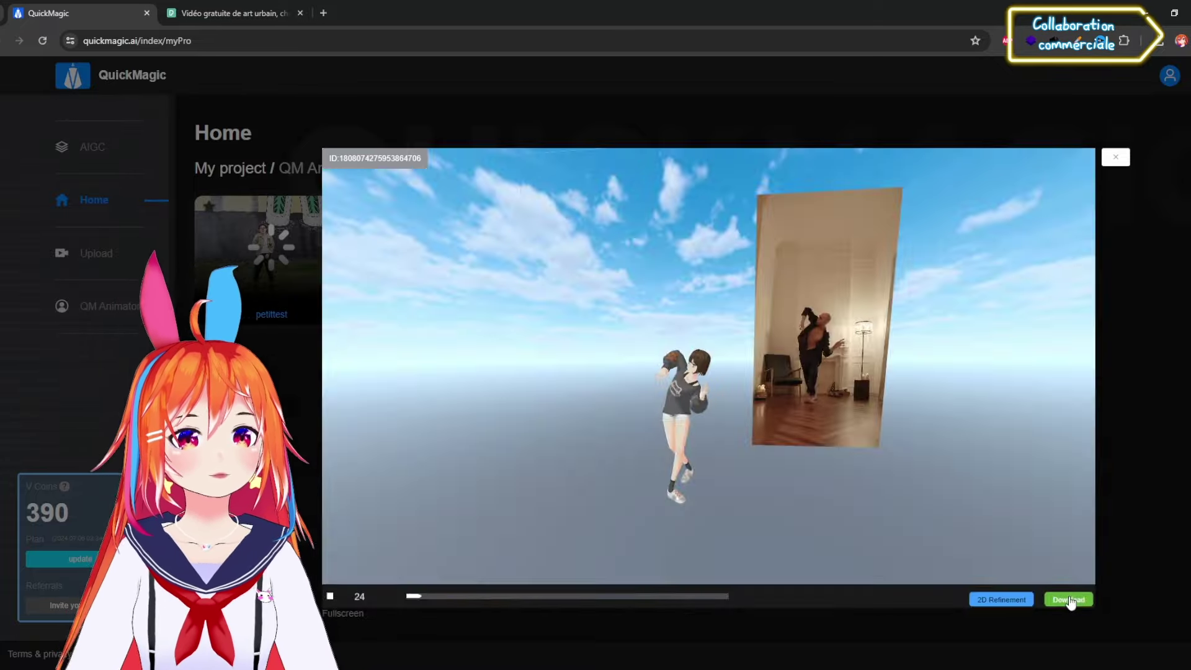
{"action": "left_click", "coordinate": [1068, 599]}
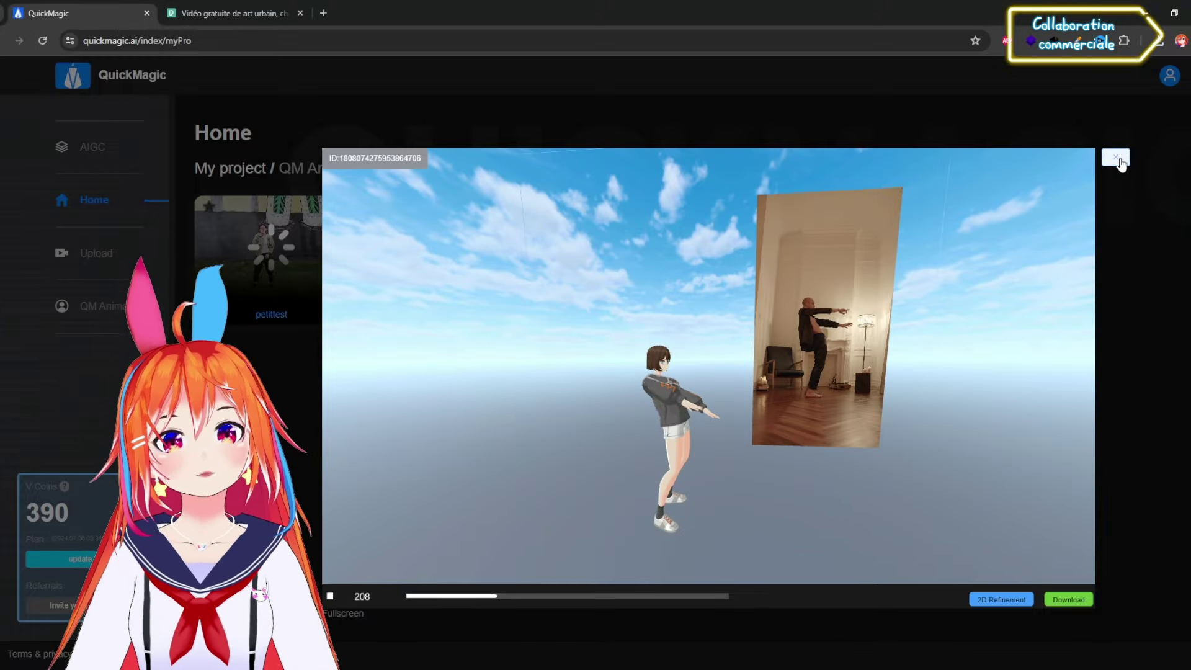
- Close the vmdtest preview to get back to the My project list
{"action": "left_click", "coordinate": [1116, 157]}
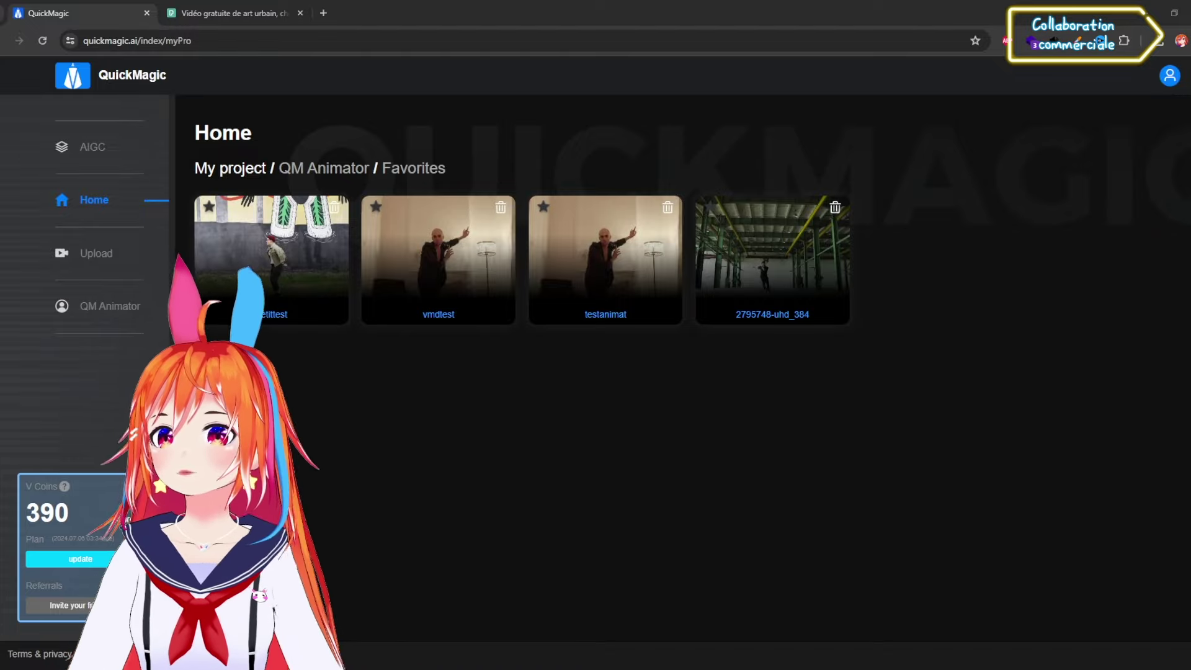
- Download petittest, inspect its archive, then play and stop the girl character preview
{"action": "left_click", "coordinate": [291, 317]}
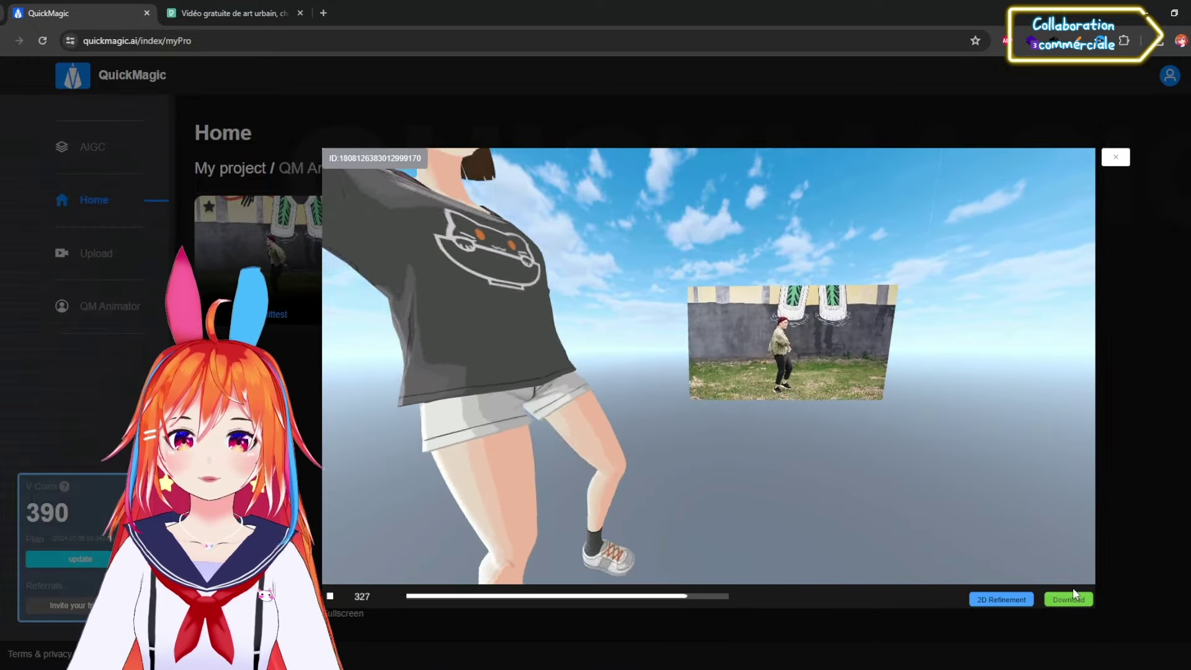
{"action": "left_click", "coordinate": [1075, 598]}
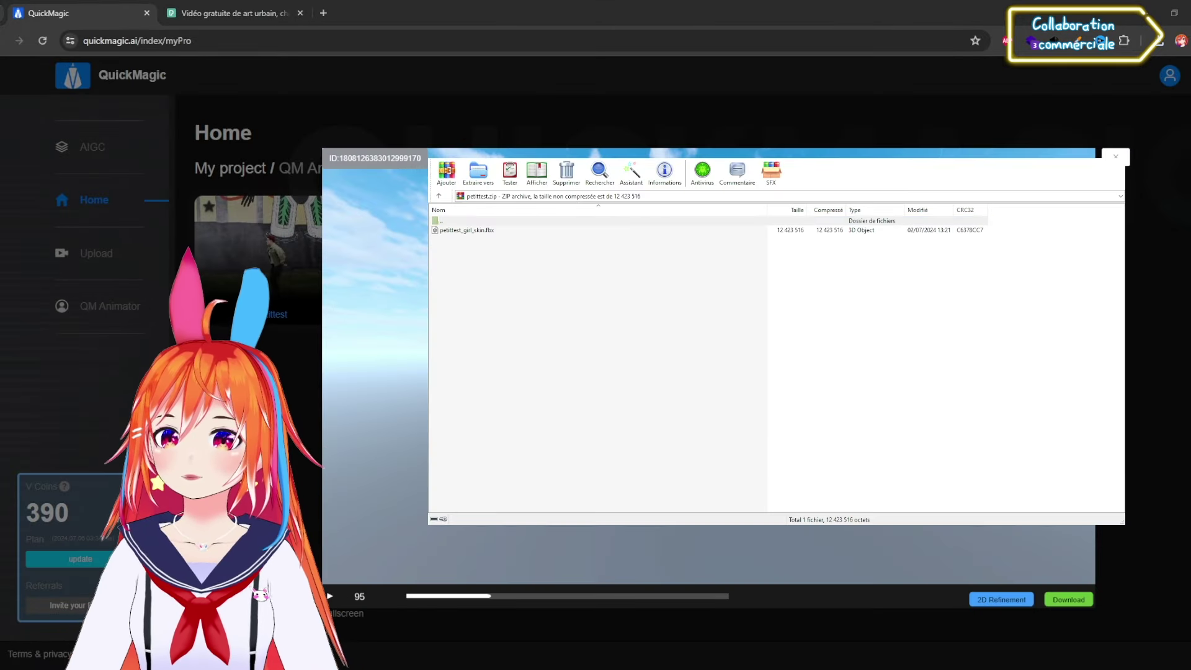
{"action": "left_click", "coordinate": [802, 259]}
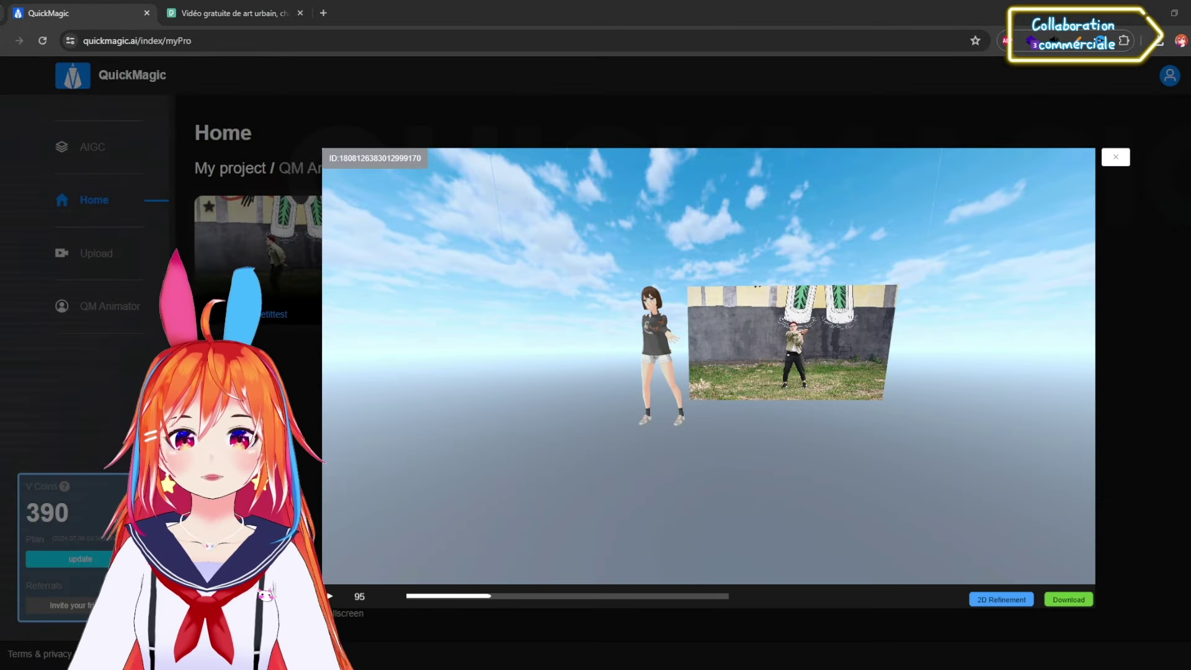
{"action": "left_click", "coordinate": [329, 597]}
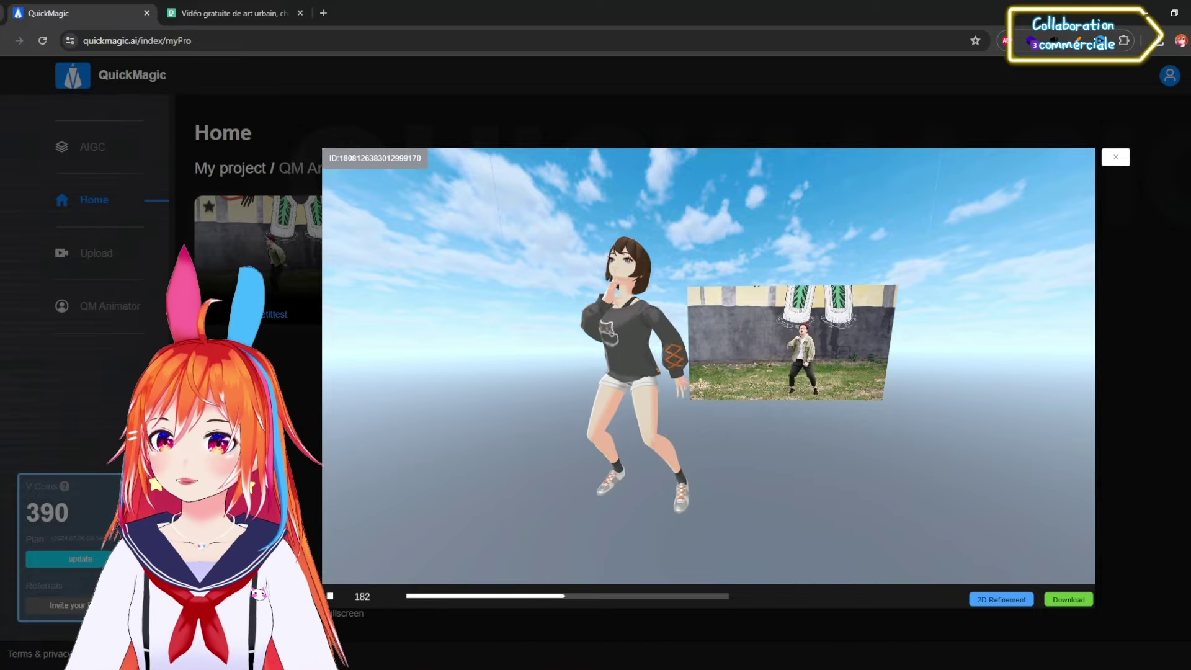
{"action": "left_click", "coordinate": [330, 596]}
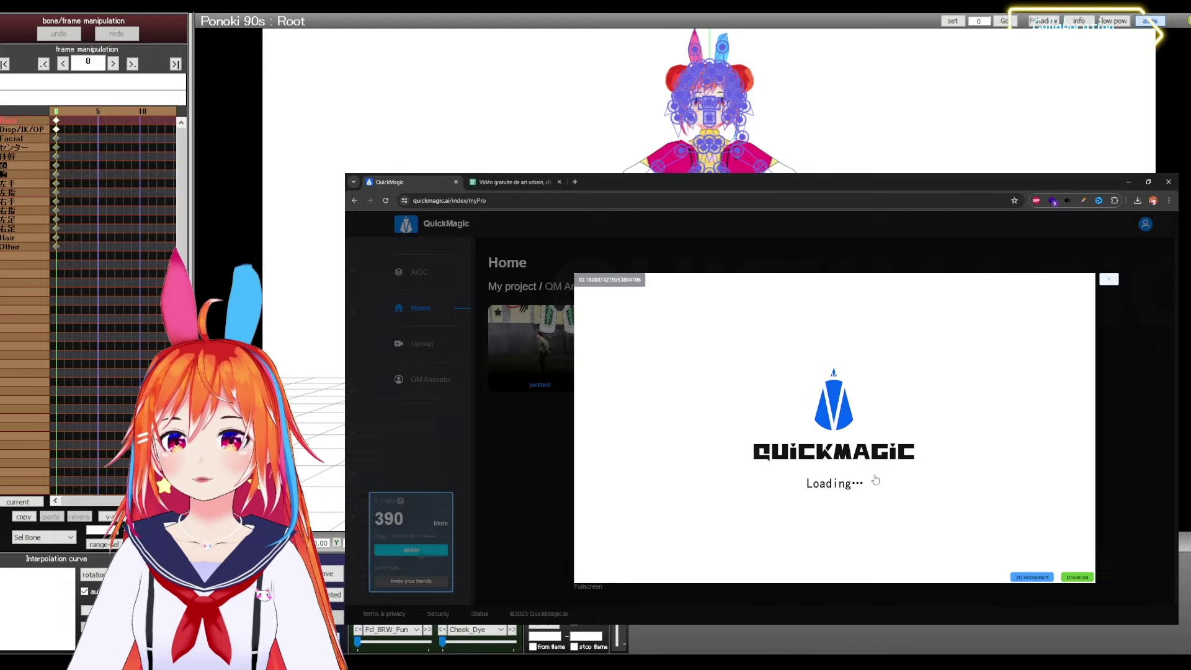
- Close the loading preview, view the vmdtest animation again, then switch to MikuMikuDance
{"action": "left_click", "coordinate": [521, 520]}
{"action": "left_click", "coordinate": [661, 341]}
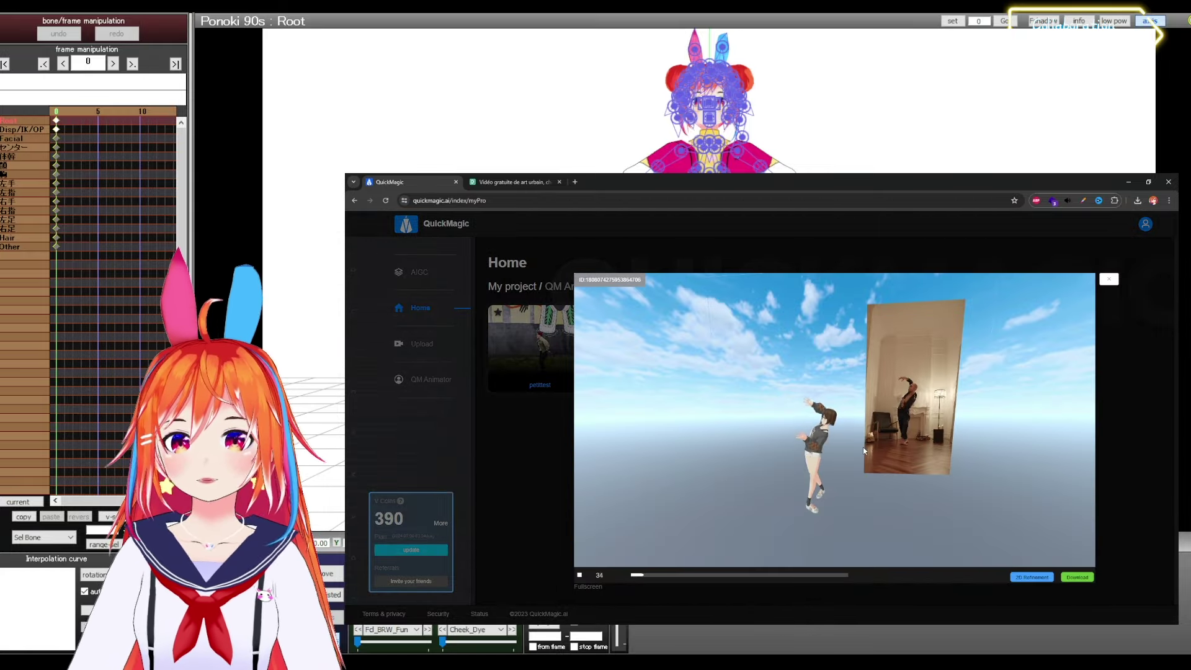
{"action": "key", "text": "Escape"}
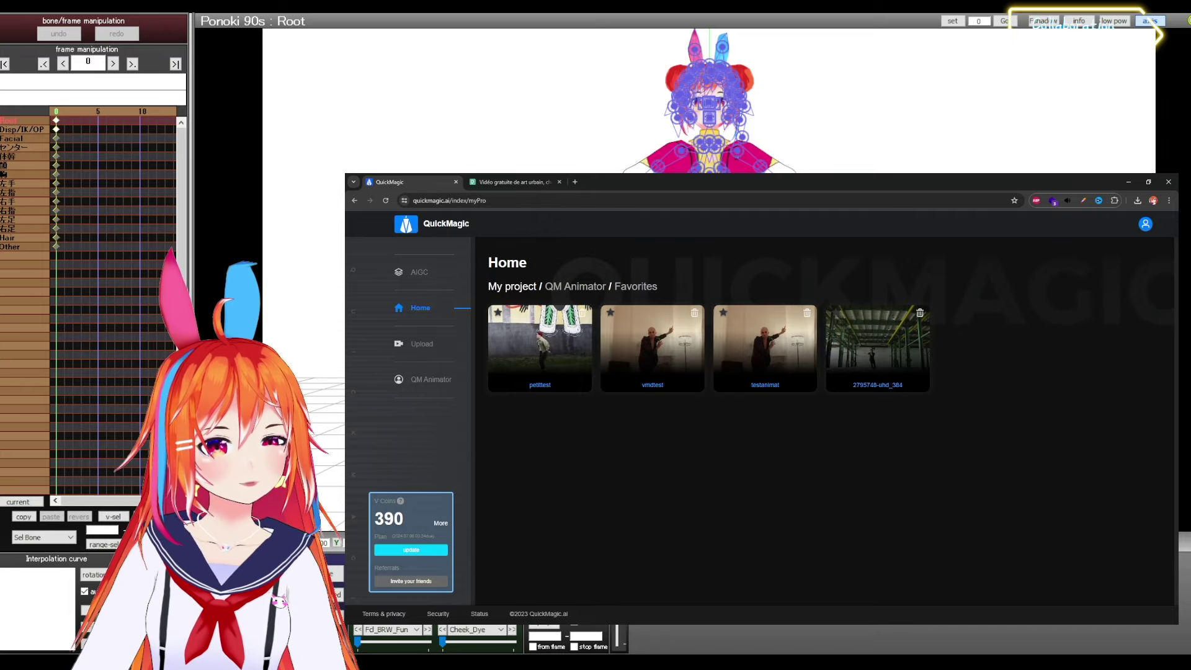
{"action": "key", "text": "alt+Tab"}
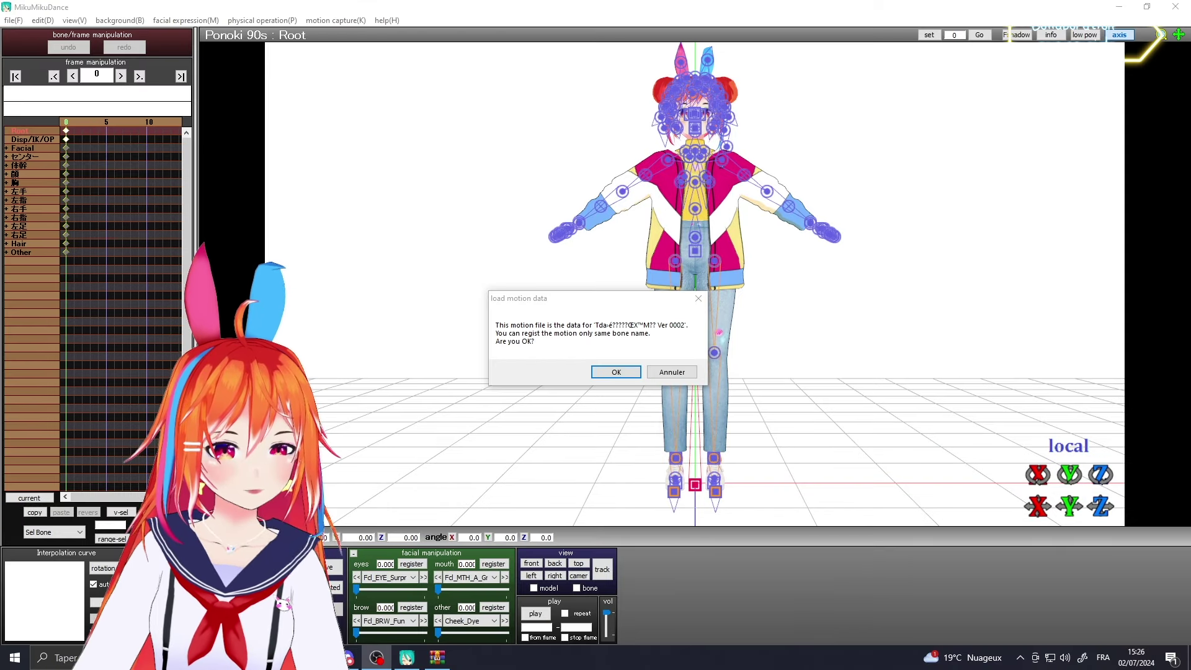
- Accept loading the QuickMagic motion onto the Ponoki 90s model and play the dance
{"action": "left_click", "coordinate": [616, 372]}
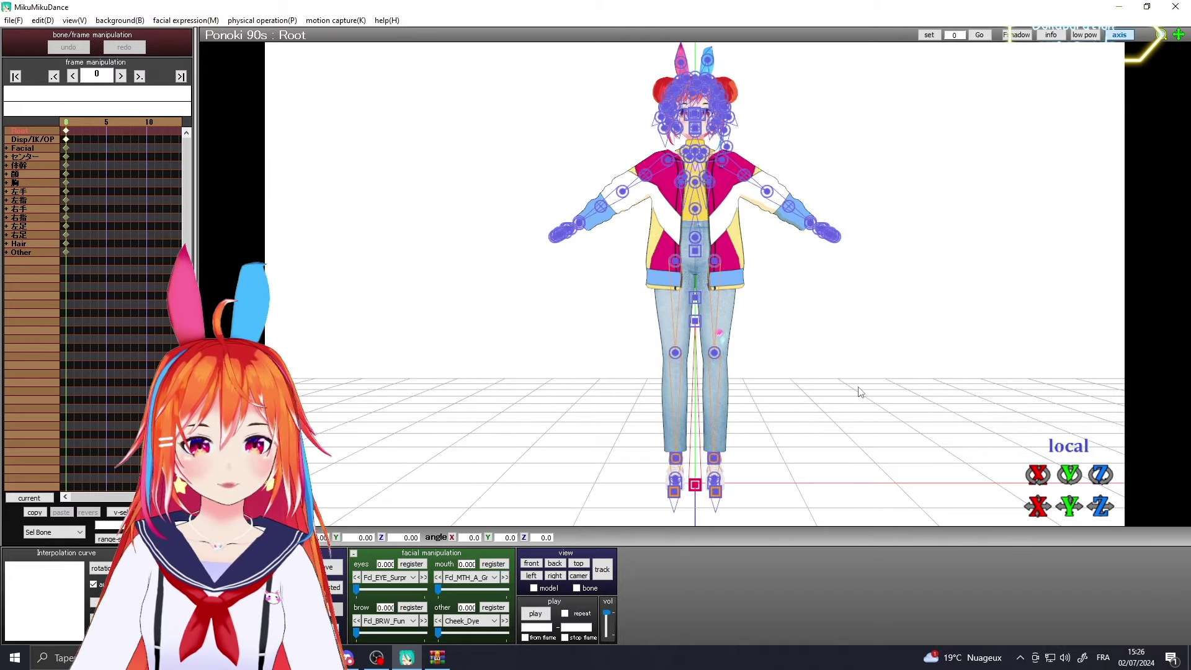
{"action": "left_click", "coordinate": [548, 619]}
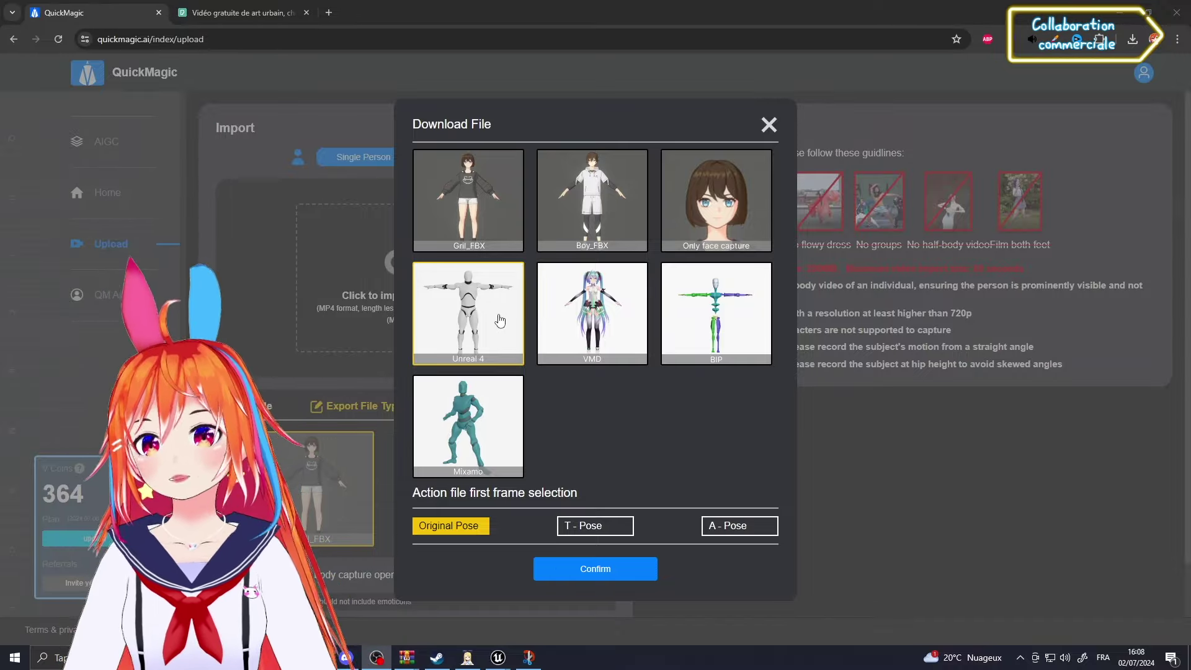
- Switch to the Unreal Engine editor to view the imported animation assets in the animationtest folder
{"action": "mouse_move", "coordinate": [497, 658]}
{"action": "left_click", "coordinate": [434, 595]}
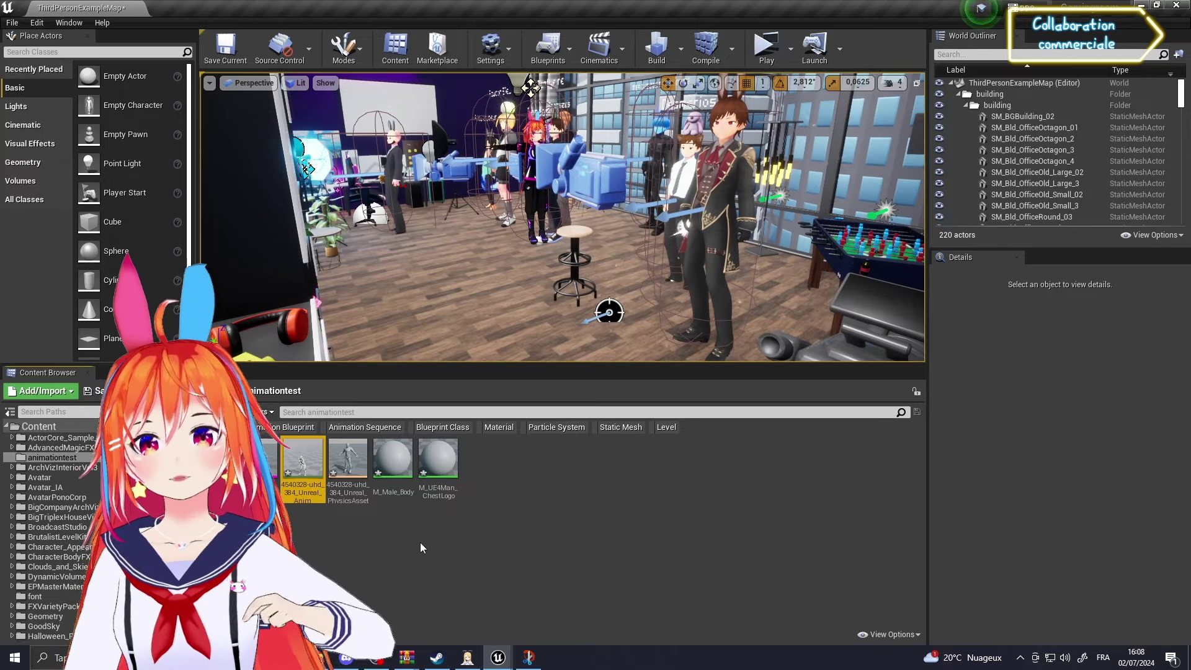
- Open the 4540328-uhd_384_Unreal_Anim sequence with a larger preview, then bring up its context menu
{"action": "key", "text": "Return"}
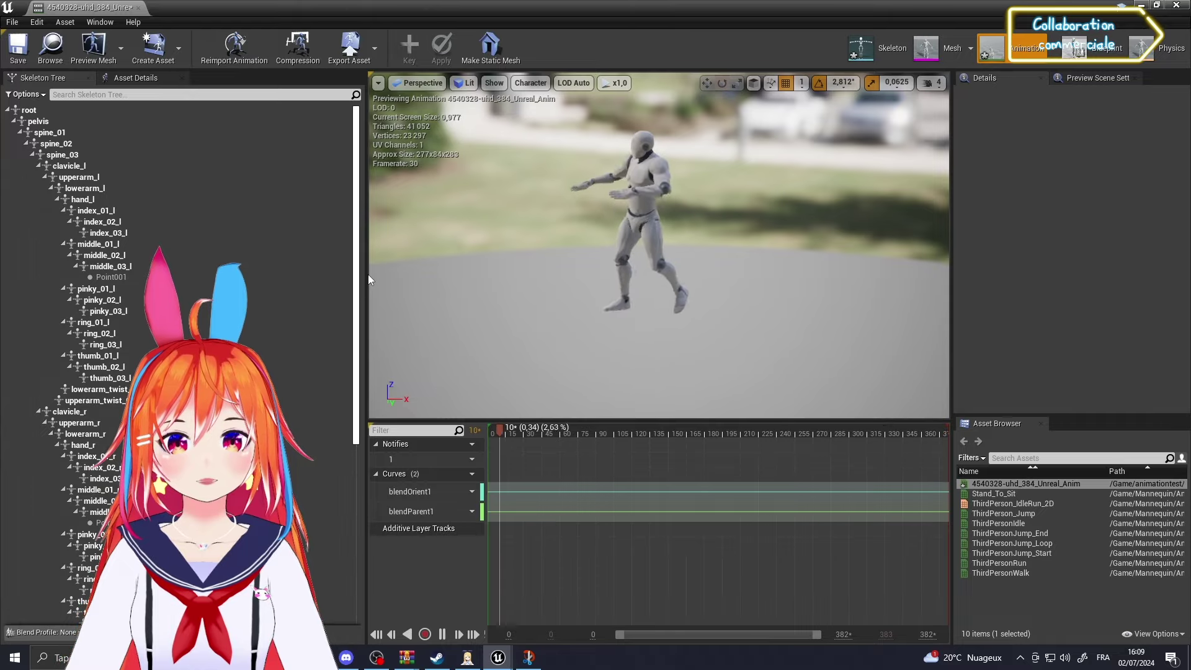
{"action": "left_click_drag", "start_coordinate": [364, 274], "coordinate": [217, 282]}
{"action": "left_click_drag", "start_coordinate": [434, 279], "coordinate": [532, 269]}
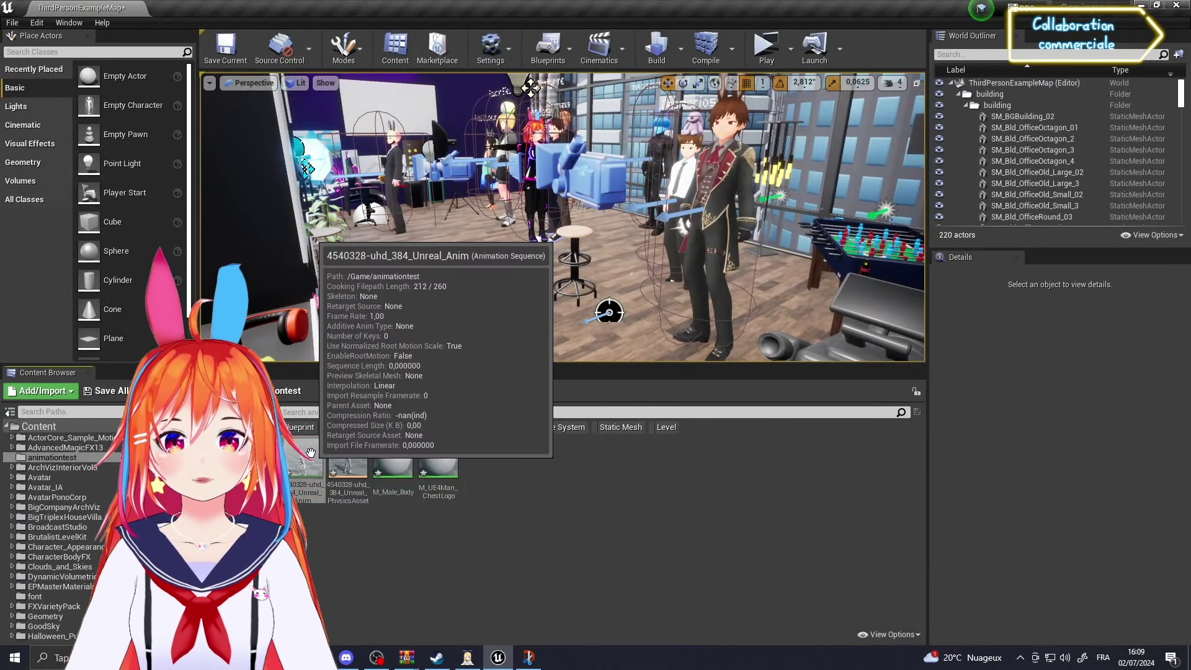
{"action": "right_click", "coordinate": [304, 462]}
{"action": "mouse_move", "coordinate": [372, 91]}
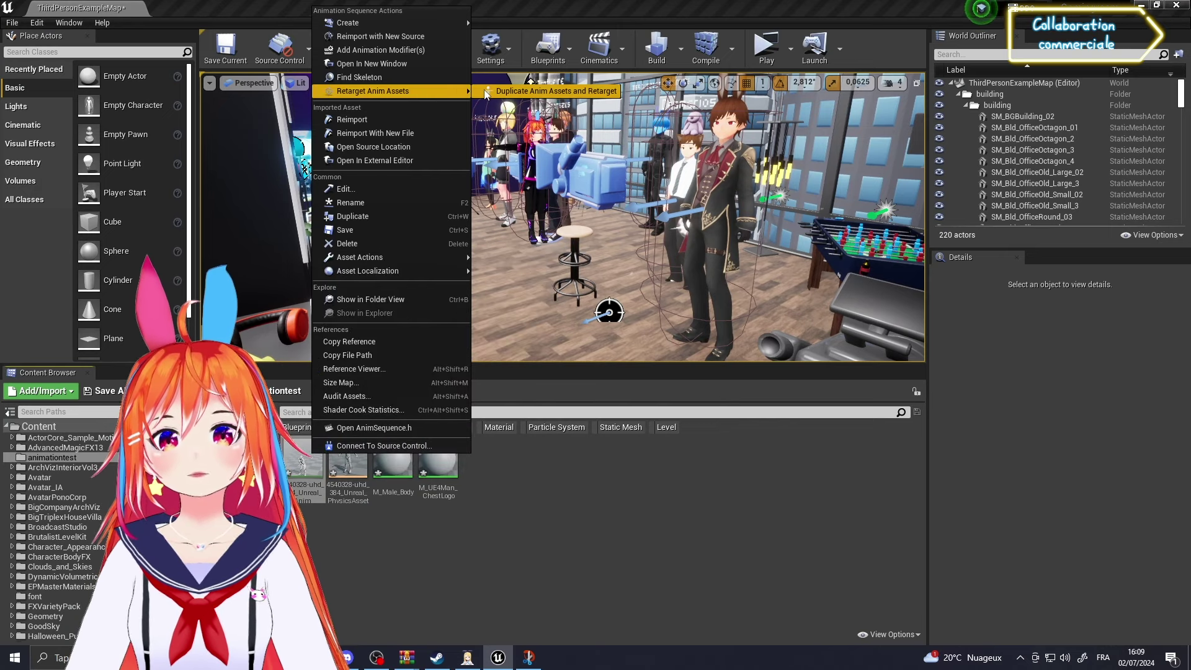
- Start Duplicate Anim Assets and Retarget, choosing the Ponoki 90s skeleton as the target
{"action": "left_click", "coordinate": [540, 92]}
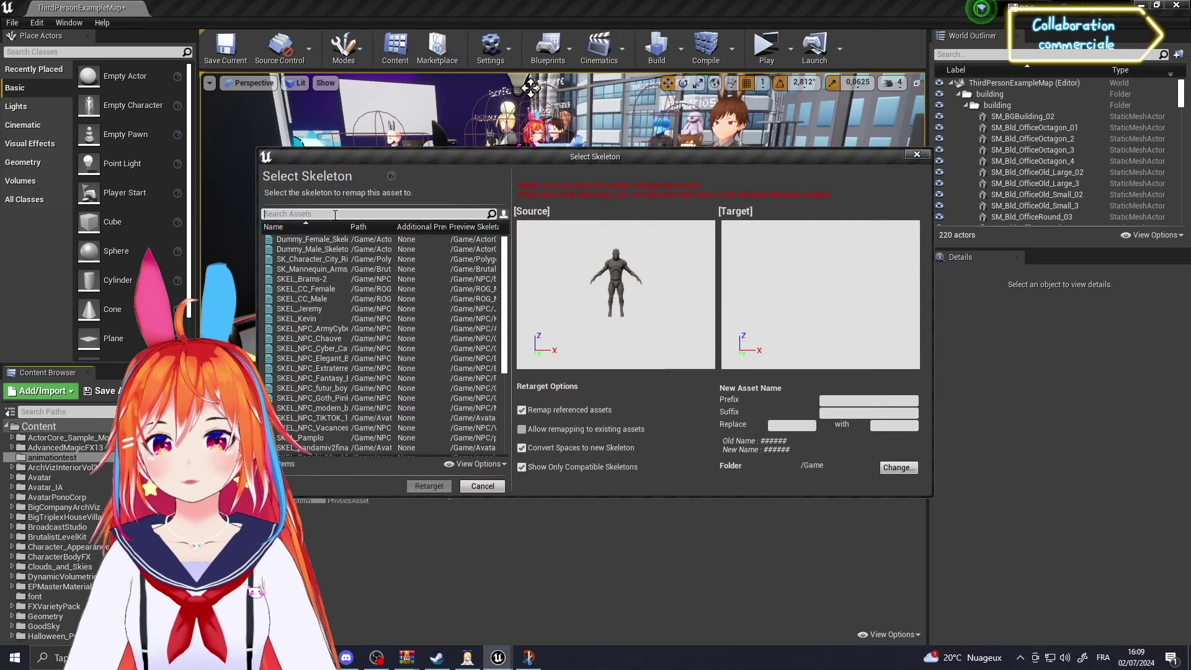
{"action": "left_click", "coordinate": [335, 213]}
{"action": "type", "text": "ponoki"}
{"action": "left_click", "coordinate": [328, 240]}
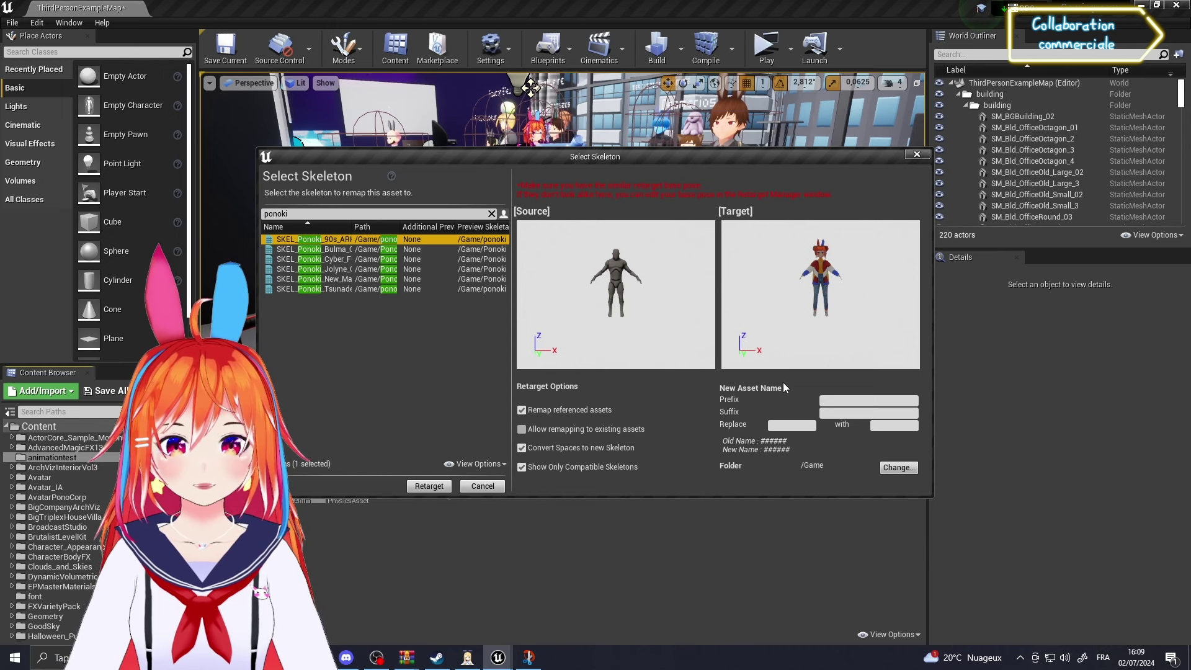
- Set the destination to the ponoki90s folder with a ponoki90s prefix and retarget
{"action": "left_click", "coordinate": [892, 467]}
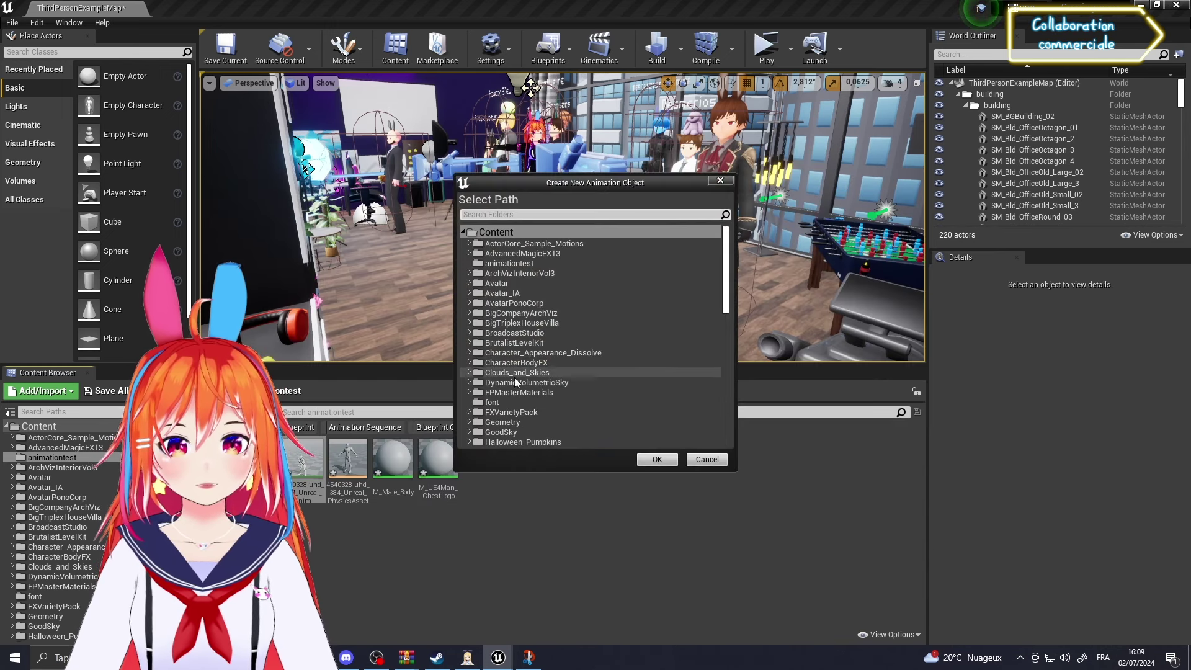
{"action": "scroll", "coordinate": [565, 329], "scroll_direction": "down", "scroll_amount": 4}
{"action": "scroll", "coordinate": [575, 336], "scroll_direction": "down", "scroll_amount": 6}
{"action": "scroll", "coordinate": [575, 336], "scroll_direction": "down", "scroll_amount": 3}
{"action": "scroll", "coordinate": [594, 404], "scroll_direction": "down", "scroll_amount": 3}
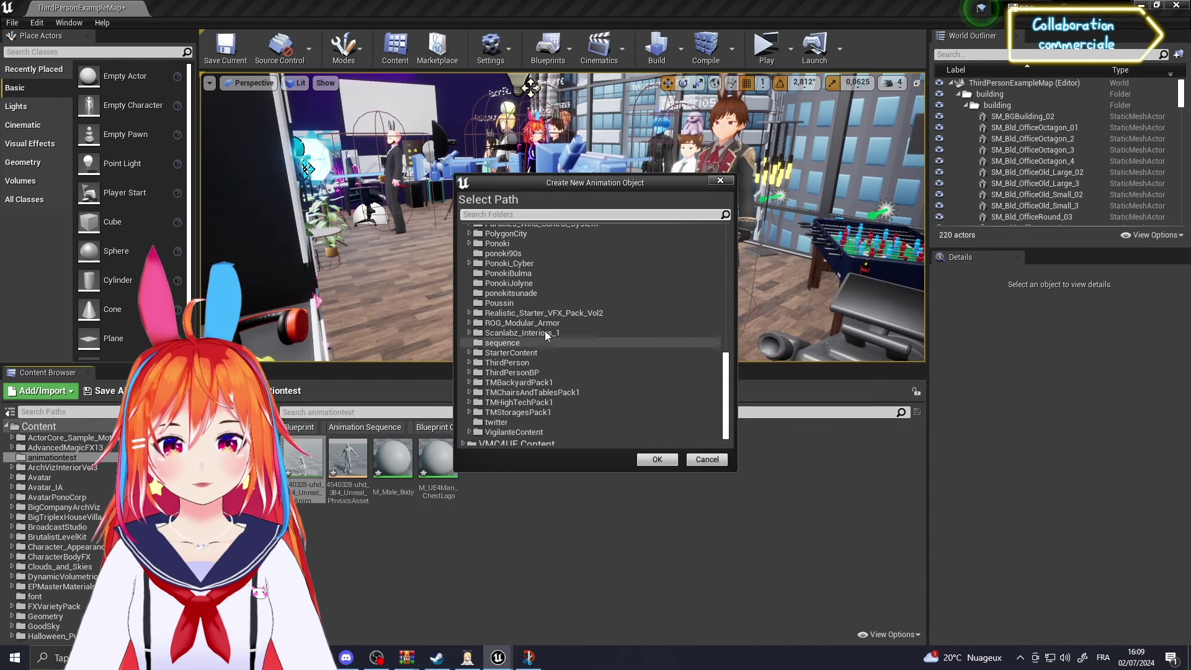
{"action": "left_click", "coordinate": [509, 273]}
{"action": "key", "text": "Return"}
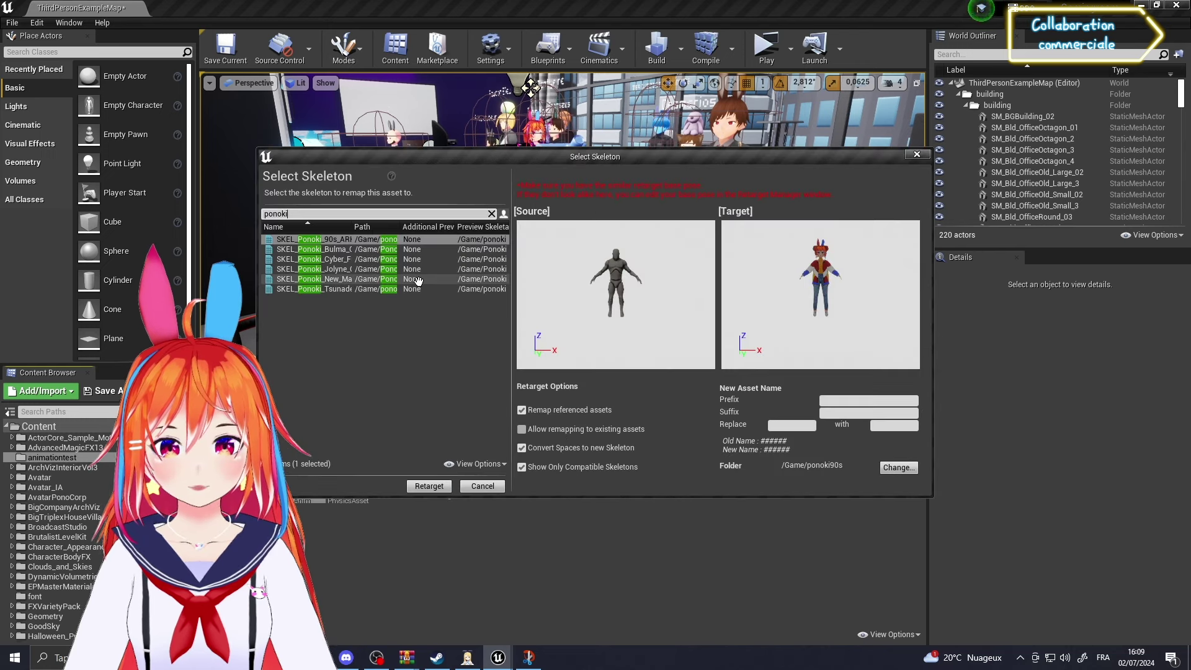
{"action": "left_click", "coordinate": [837, 404]}
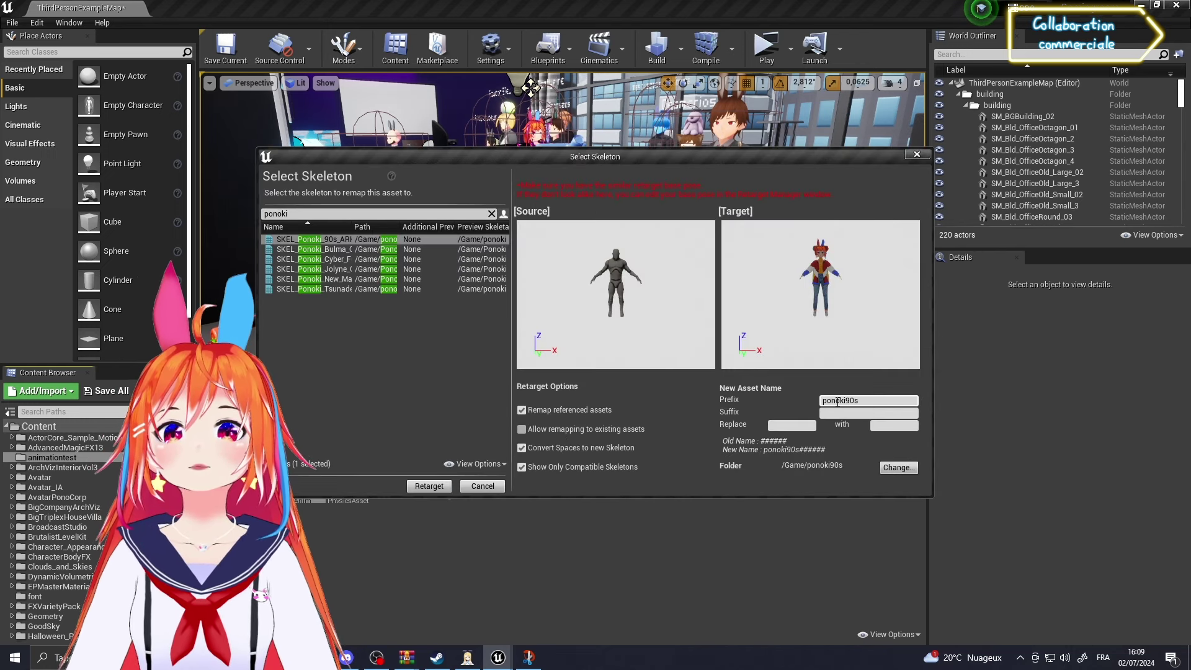
{"action": "left_click", "coordinate": [428, 485]}
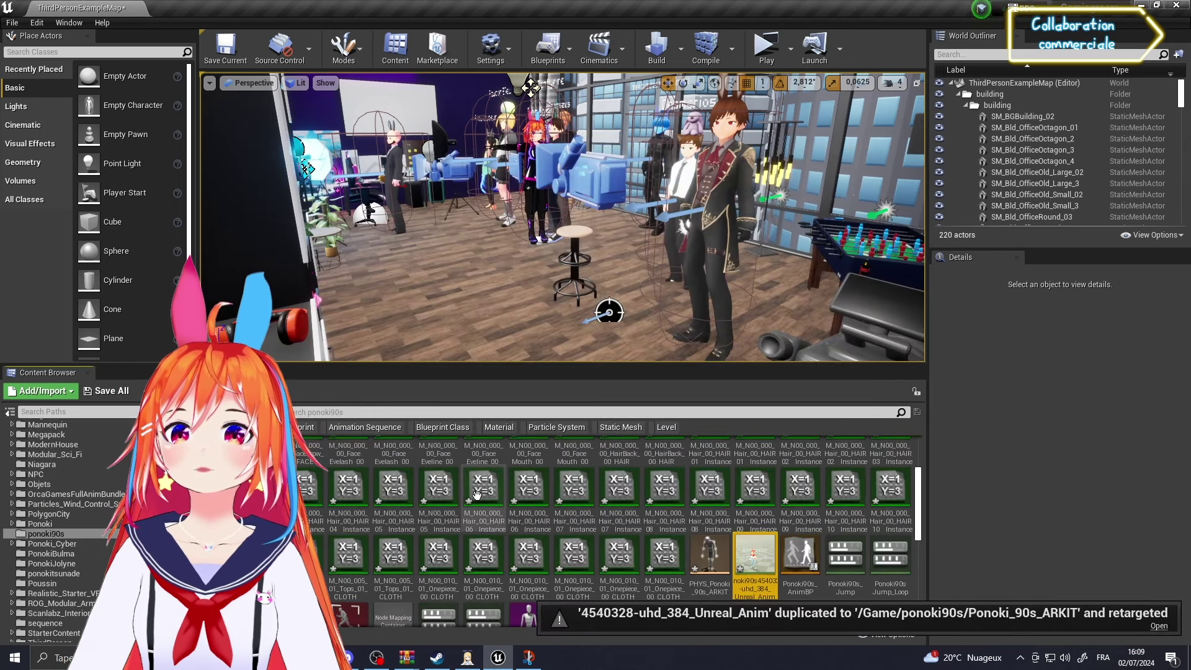
- Preview the retargeted ponoki90s animation, drop it into the level, and run Simulate
{"action": "double_click", "coordinate": [777, 555]}
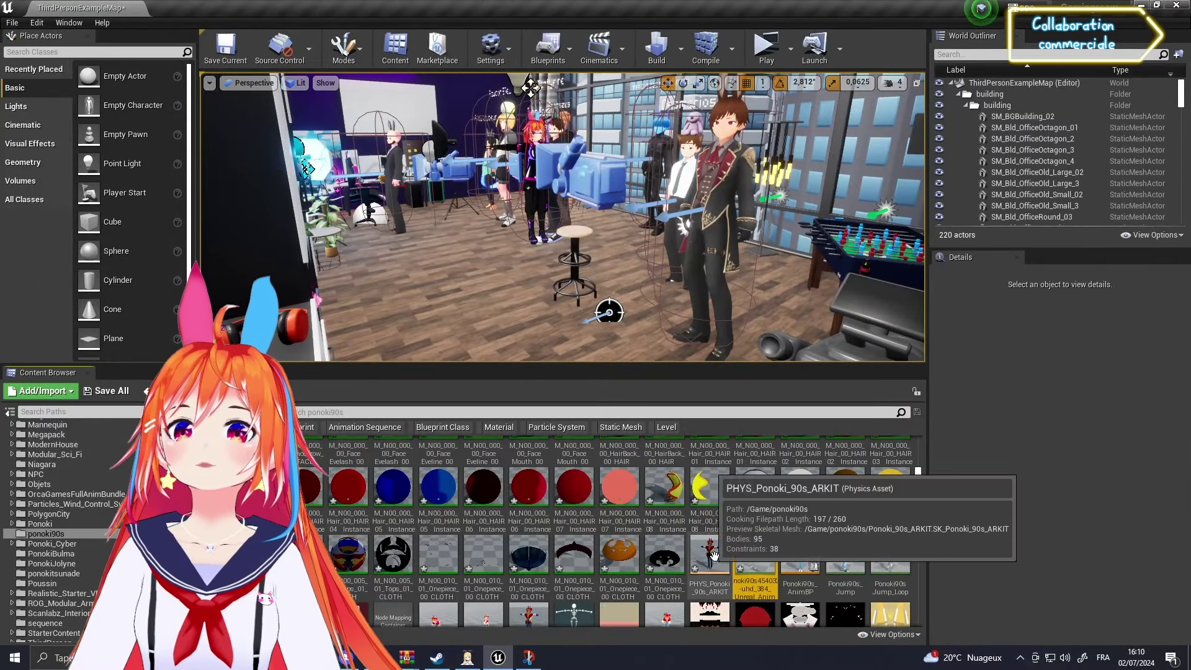
{"action": "left_click_drag", "start_coordinate": [755, 562], "coordinate": [506, 335]}
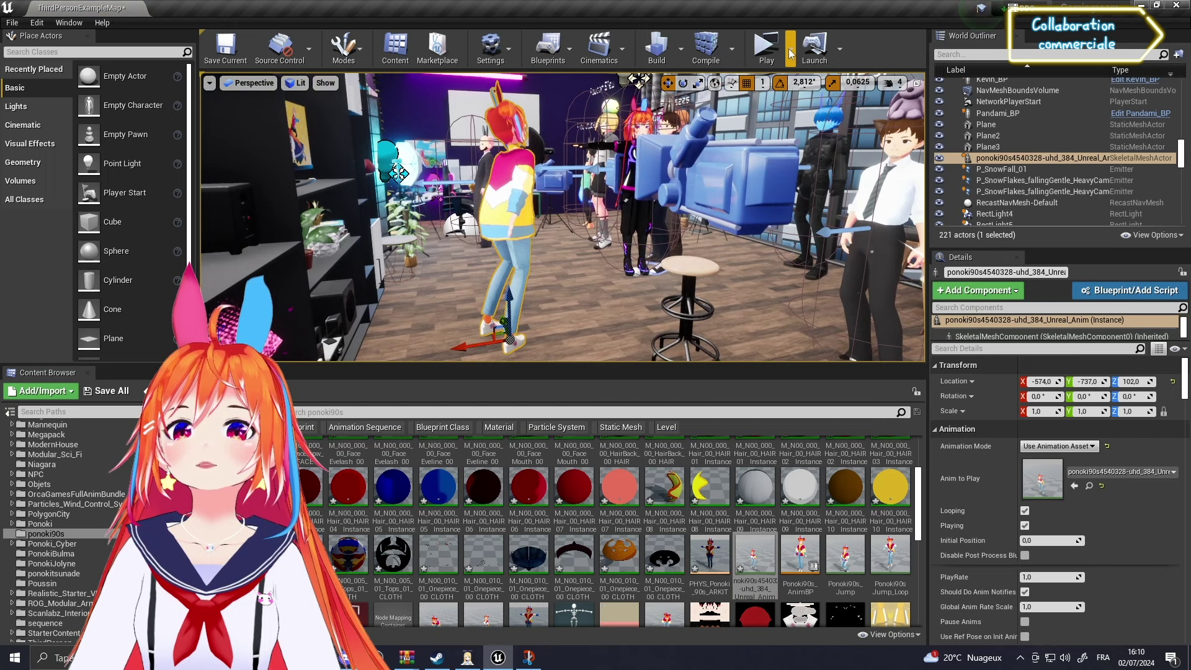
{"action": "left_click", "coordinate": [790, 49]}
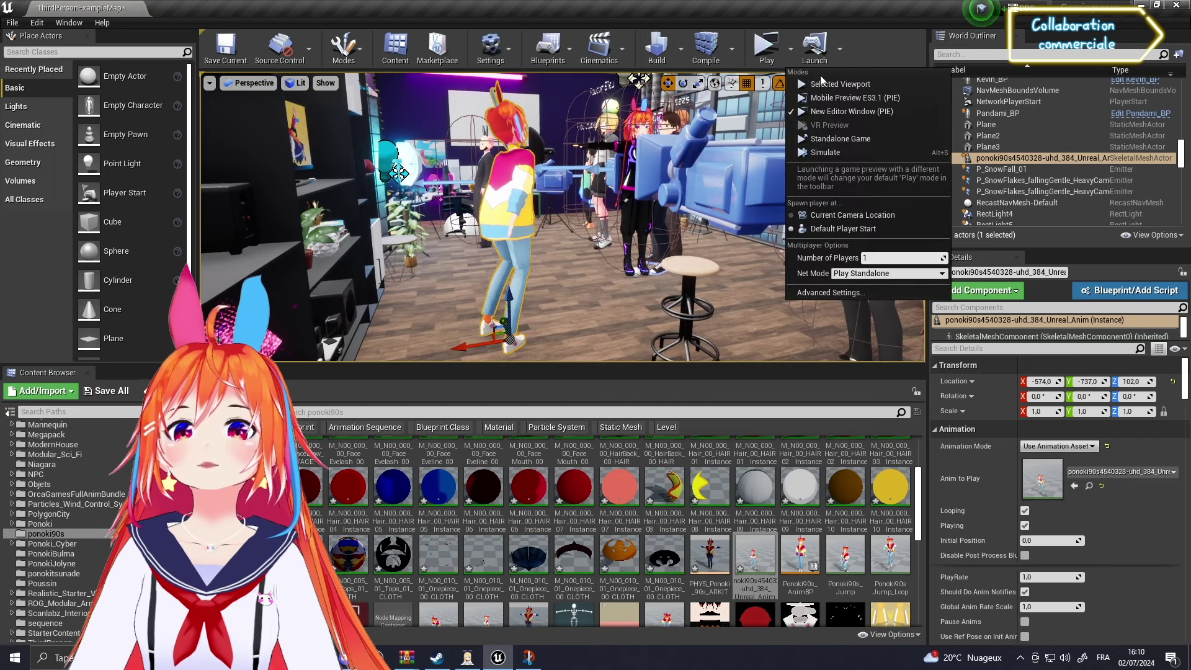
{"action": "left_click", "coordinate": [565, 240]}
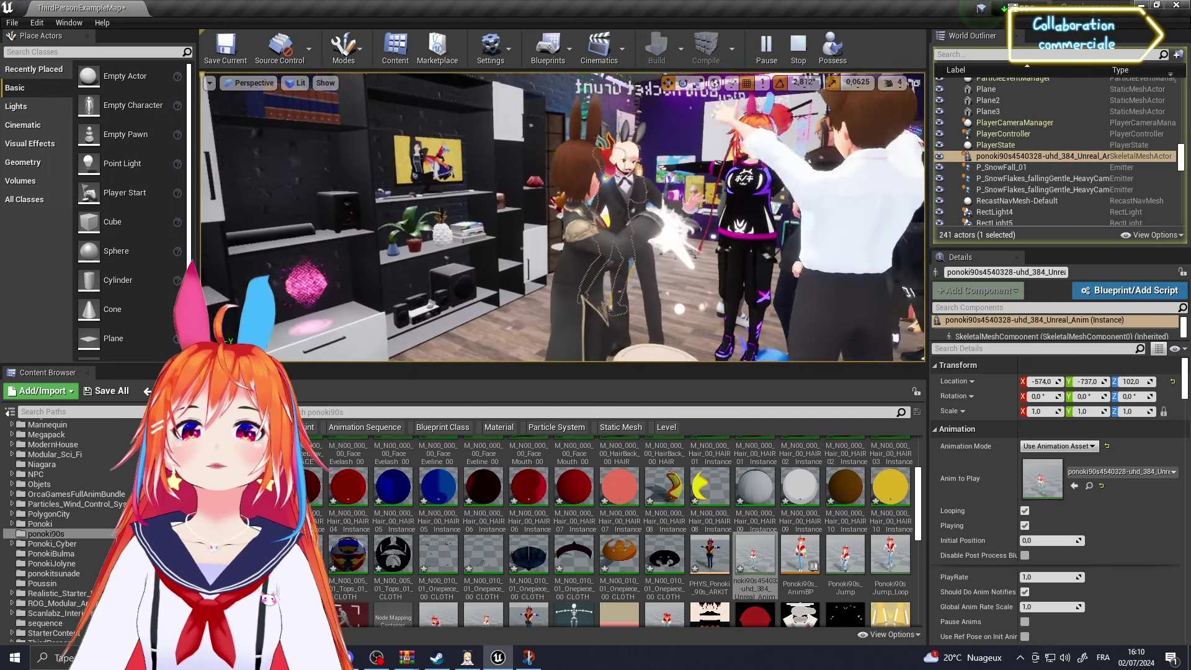
- Stop the simulation and look around the office room toward the characters by the plant
{"action": "key", "text": "Escape"}
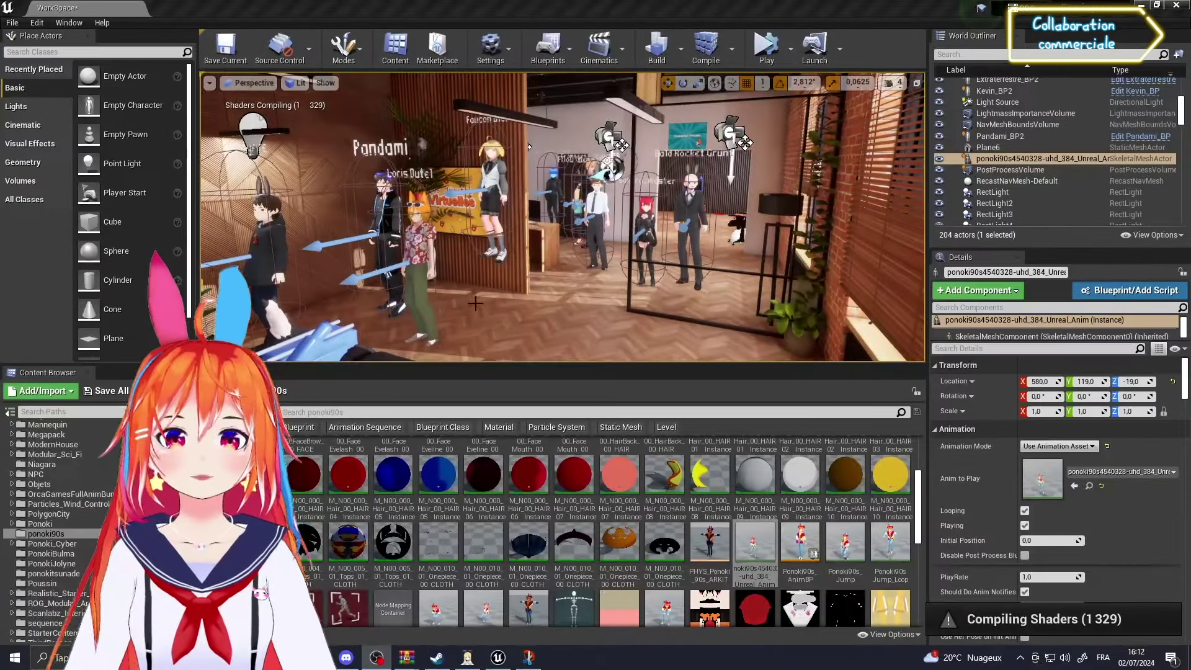
{"action": "left_click_drag", "start_coordinate": [628, 275], "coordinate": [656, 242]}
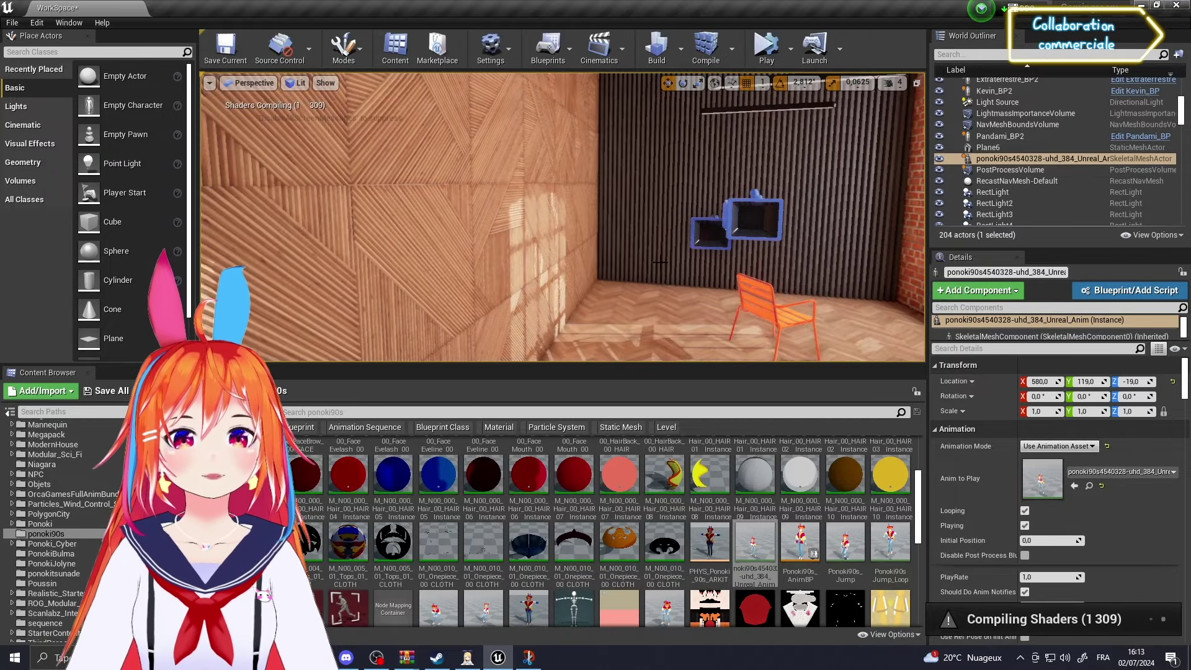
{"action": "left_click_drag", "start_coordinate": [656, 242], "coordinate": [459, 163]}
{"action": "left_click", "coordinate": [459, 163]}
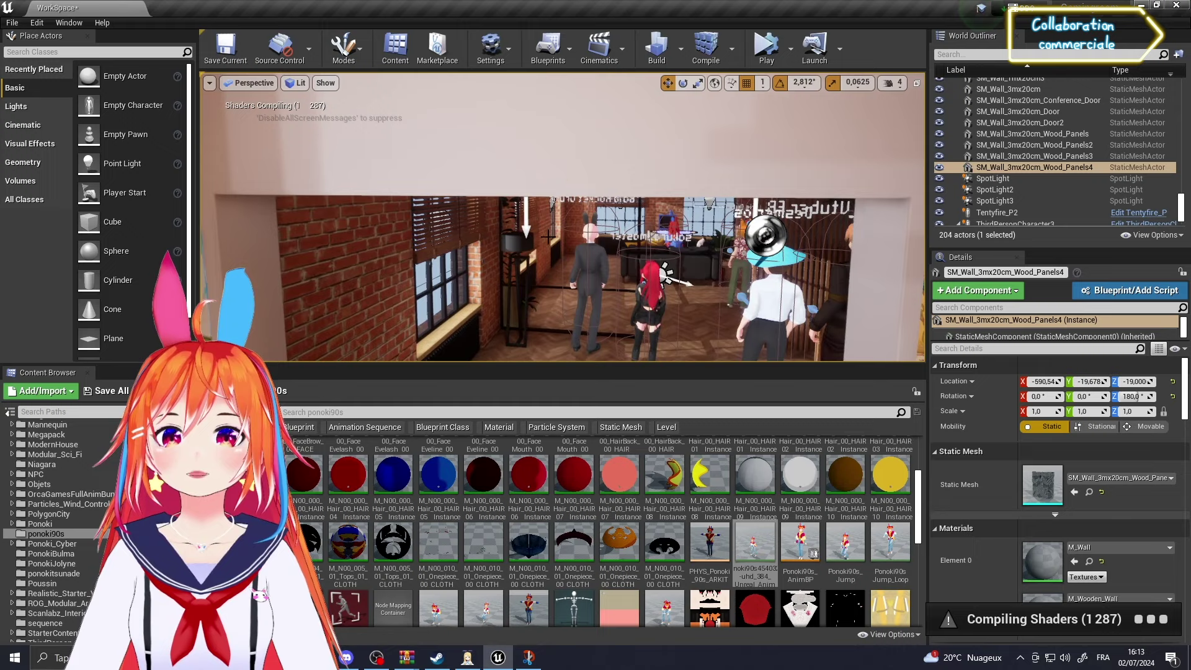
{"action": "right_click", "coordinate": [546, 132]}
{"action": "left_click", "coordinate": [563, 248]}
{"action": "mouse_move", "coordinate": [577, 248]}
{"action": "left_mouse_down"}
{"action": "mouse_move", "coordinate": [490, 149]}
{"action": "mouse_move", "coordinate": [448, 237]}
{"action": "left_mouse_up"}
{"action": "left_click", "coordinate": [588, 205]}
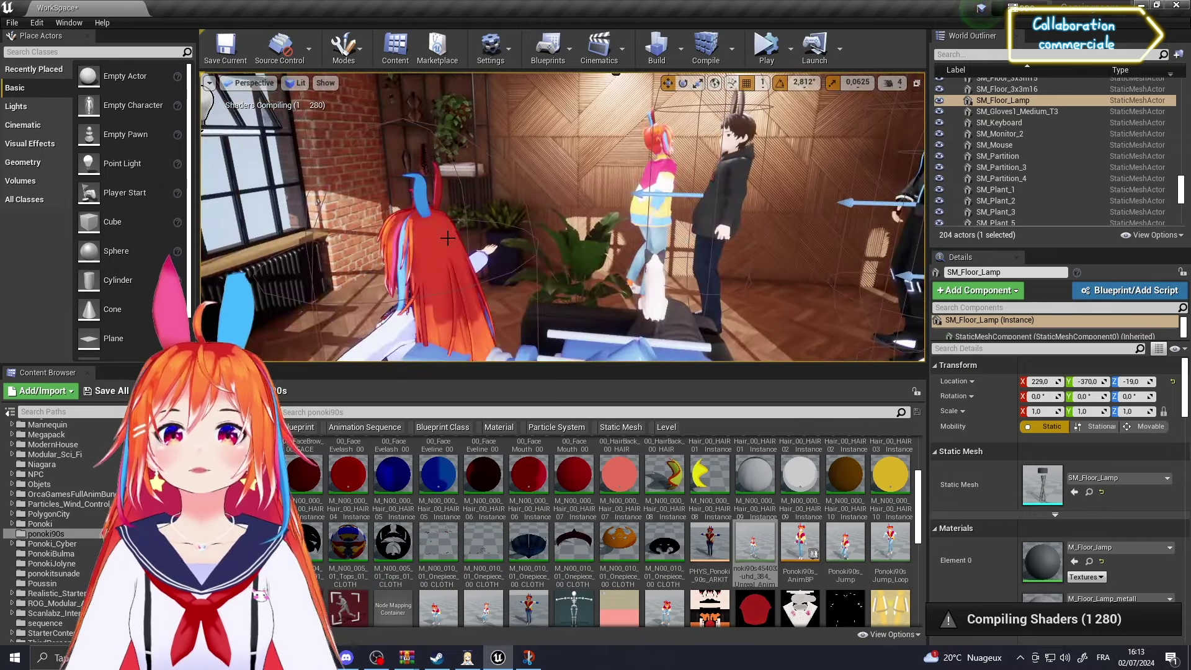
{"action": "mouse_move", "coordinate": [605, 224]}
{"action": "left_mouse_down"}
{"action": "mouse_move", "coordinate": [558, 205]}
{"action": "mouse_move", "coordinate": [587, 198]}
{"action": "left_mouse_up"}
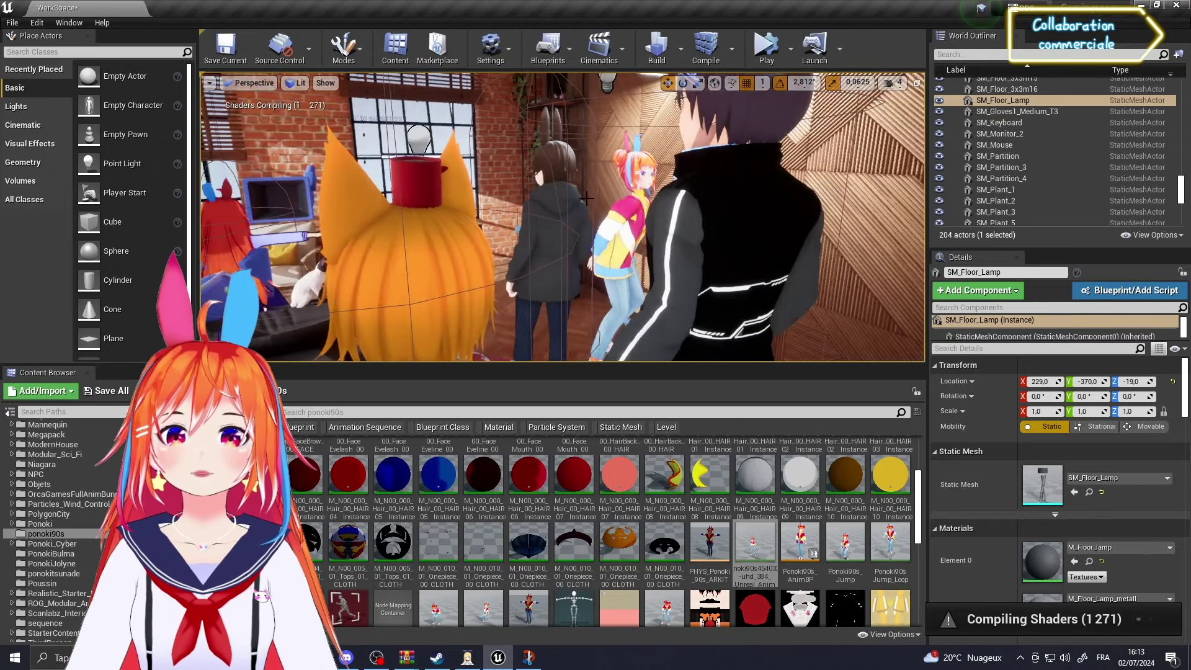
- Fly the camera with W and S to follow the jacket-wearing character's dance
{"action": "key", "text": "w"}
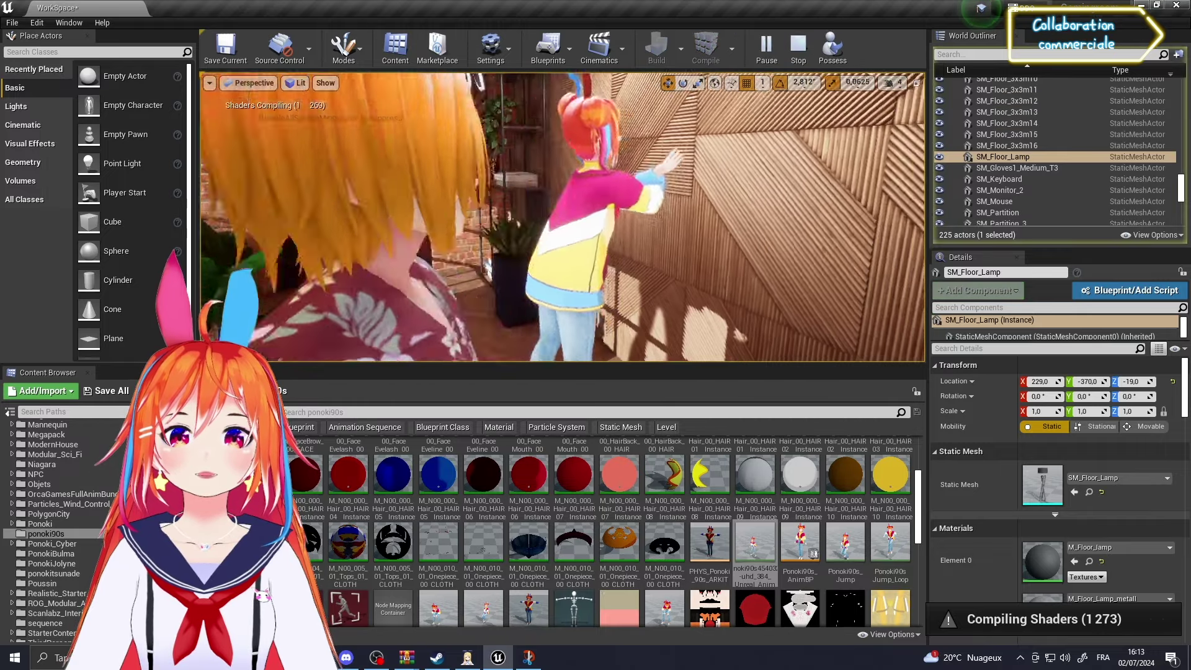
{"action": "key", "text": "w"}
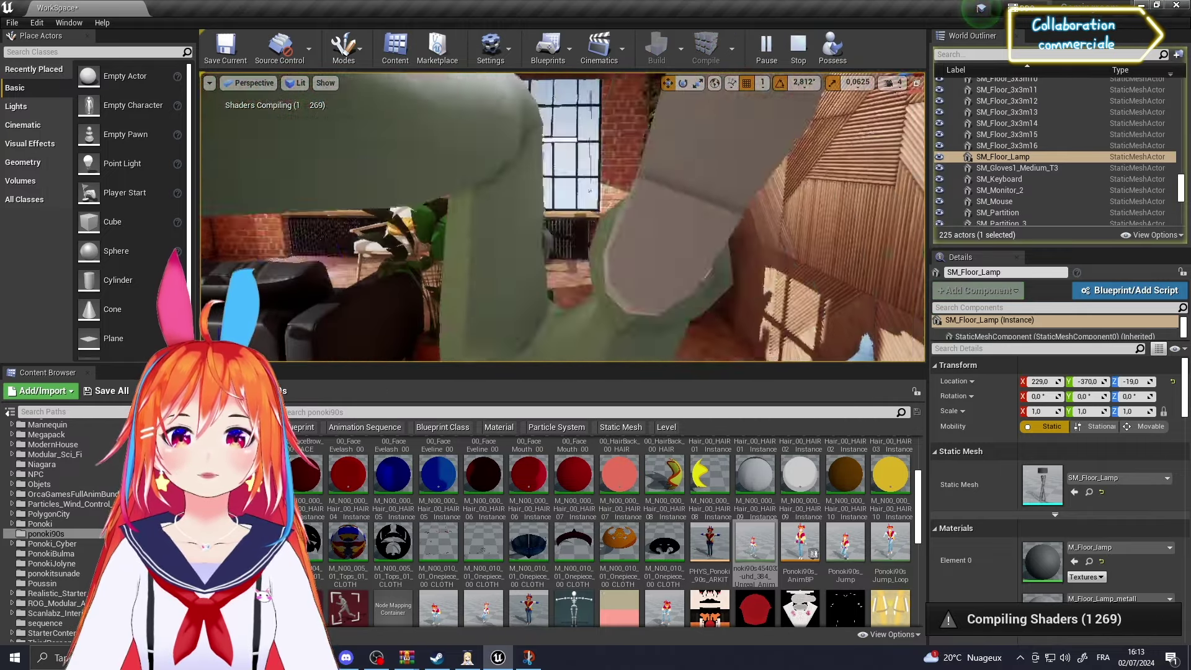
{"action": "key", "text": "s"}
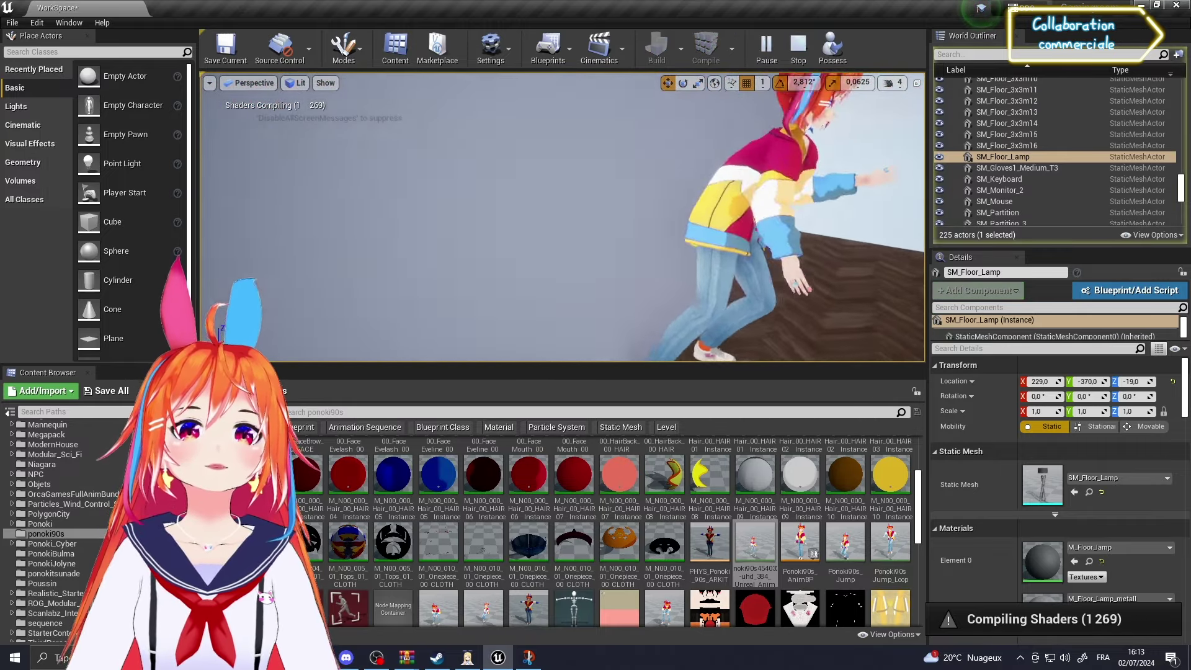
{"action": "key", "text": "w"}
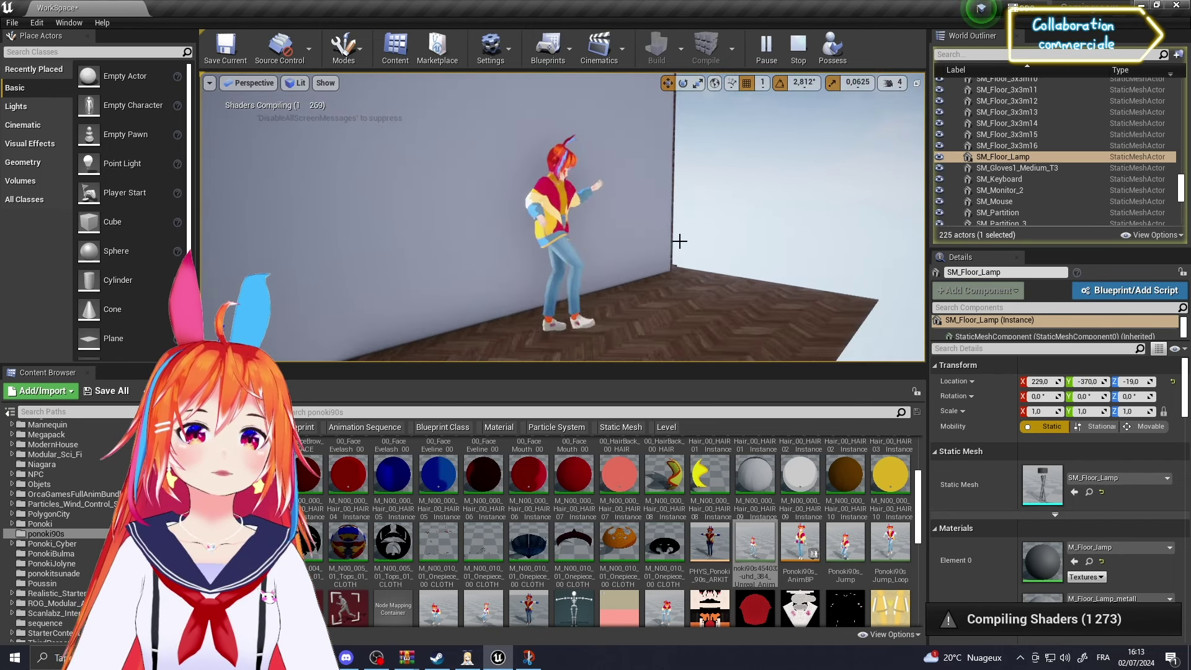
{"action": "key", "text": "s"}
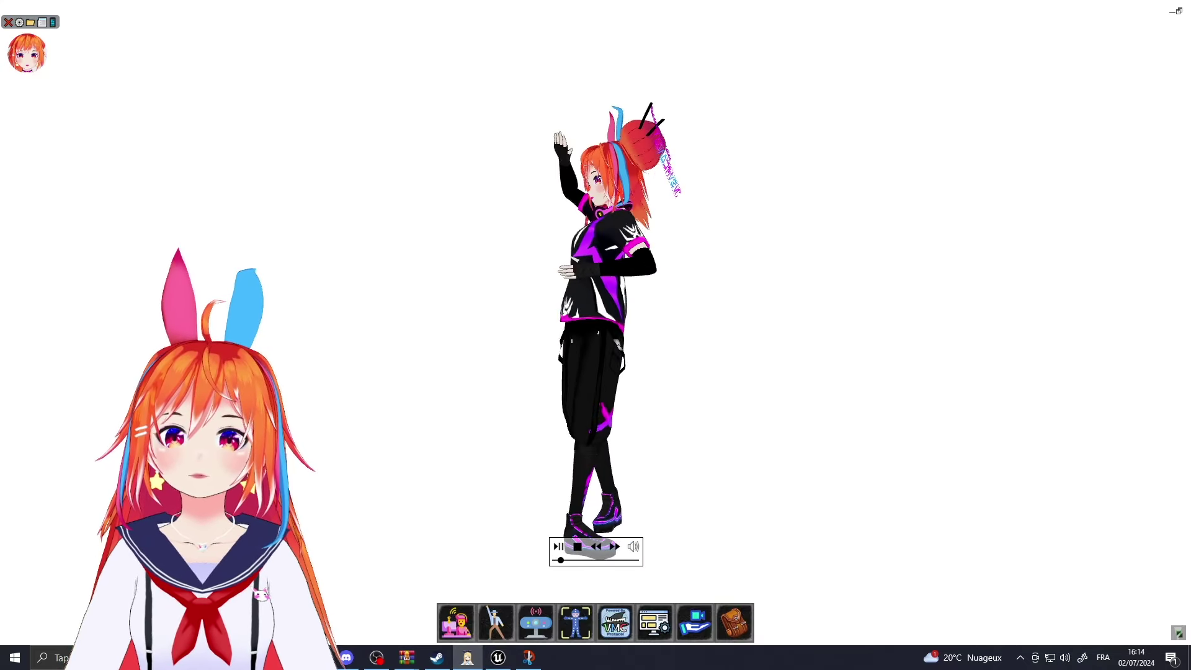
- Drop the downloaded character model from the Downloads folder onto the desktop mascot window
{"action": "left_click_drag", "start_coordinate": [323, 656], "coordinate": [807, 385]}
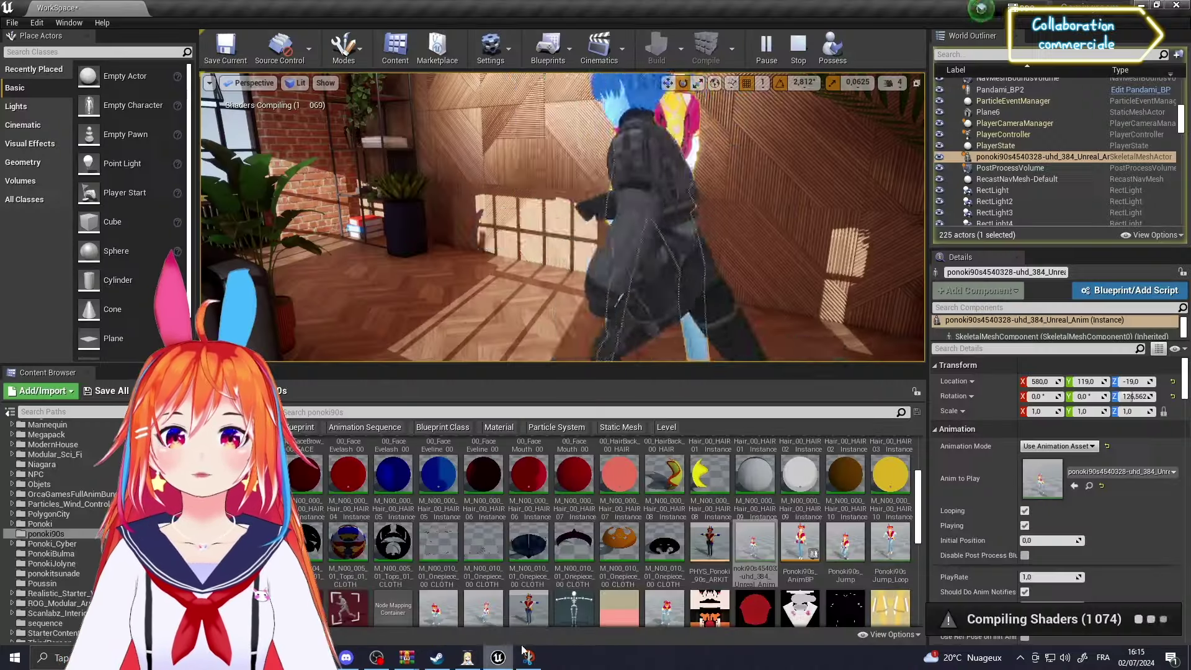
- Stop the WorkSpace play session and close the desktop mascot program from its taskbar icon
{"action": "scroll", "coordinate": [668, 253], "scroll_direction": "down", "scroll_amount": 5}
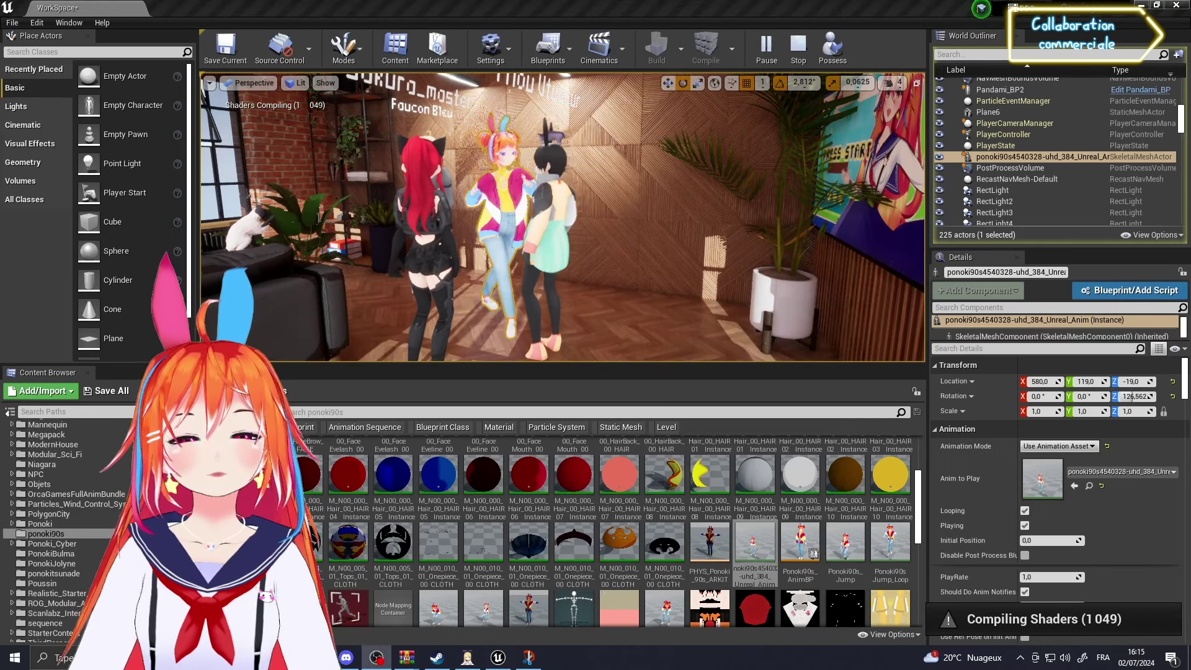
{"action": "key", "text": "Escape"}
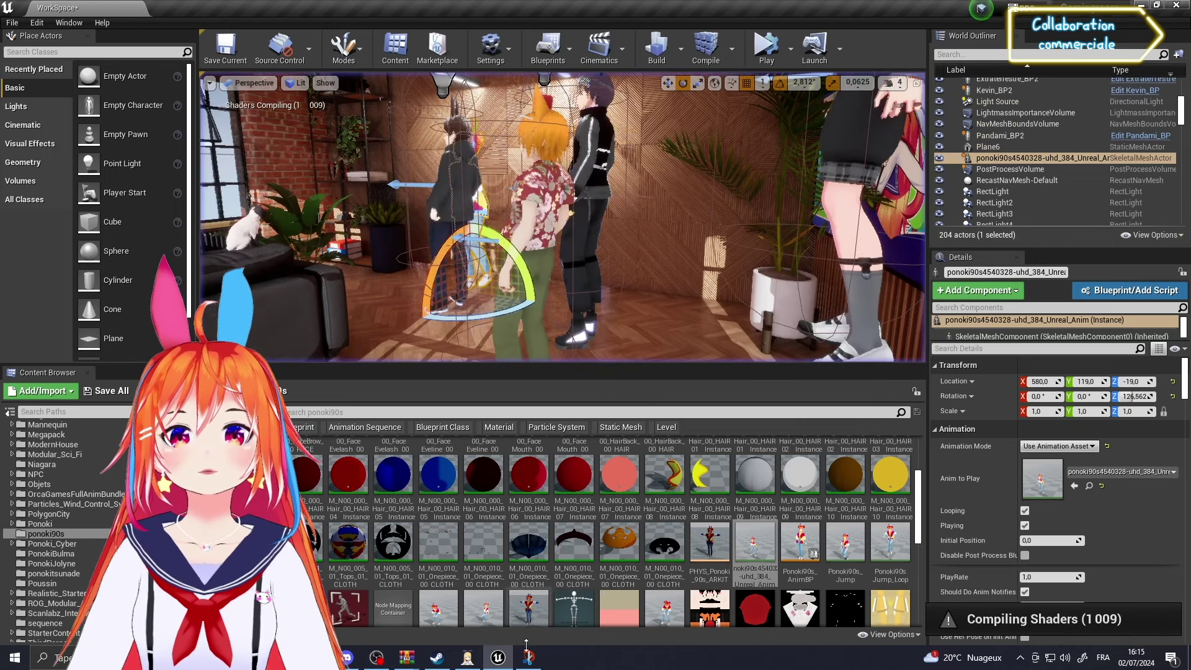
{"action": "right_click", "coordinate": [467, 657]}
{"action": "left_click", "coordinate": [459, 634]}
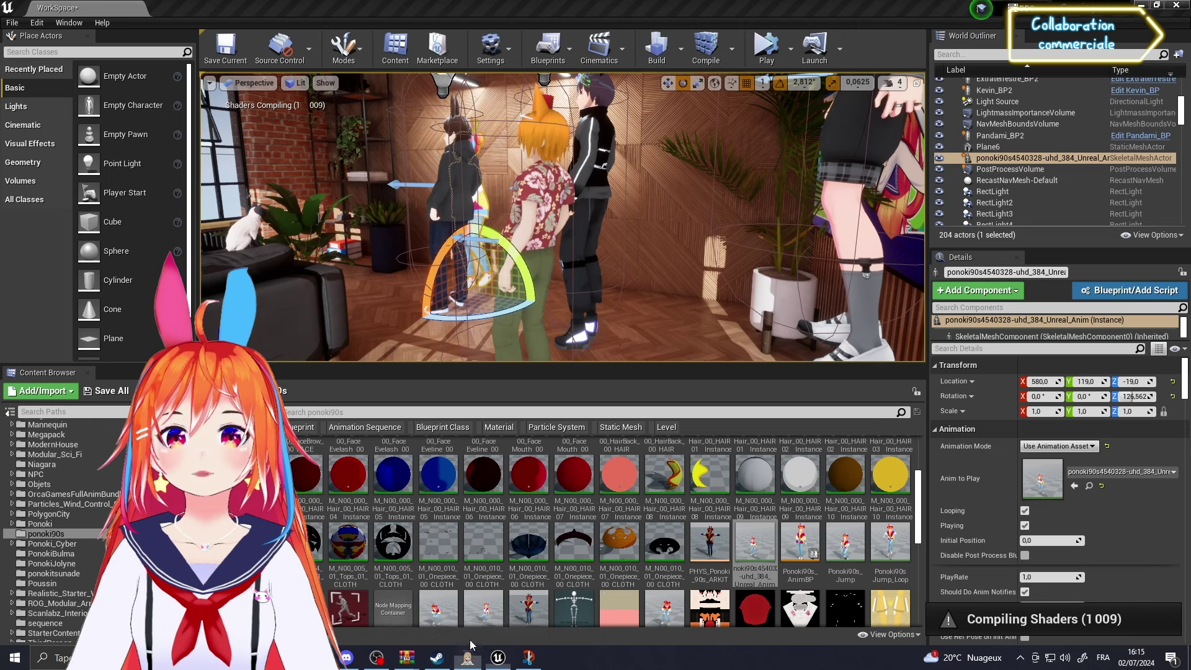